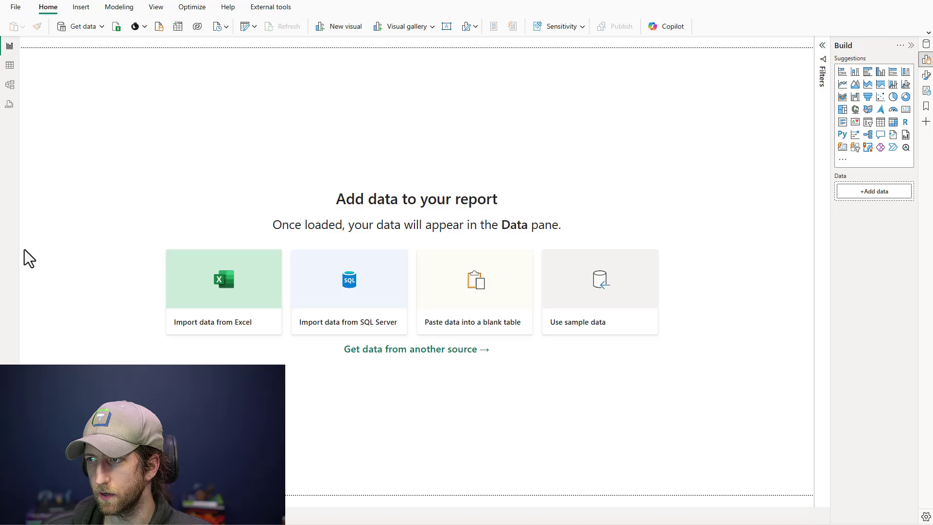
Open the Data pane beside Build, then close it again.
click(926, 44)
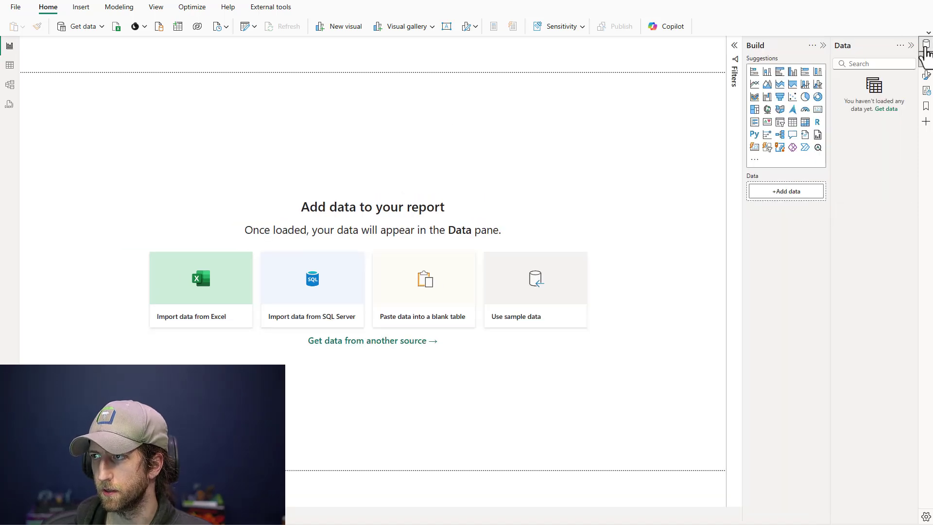
click(926, 44)
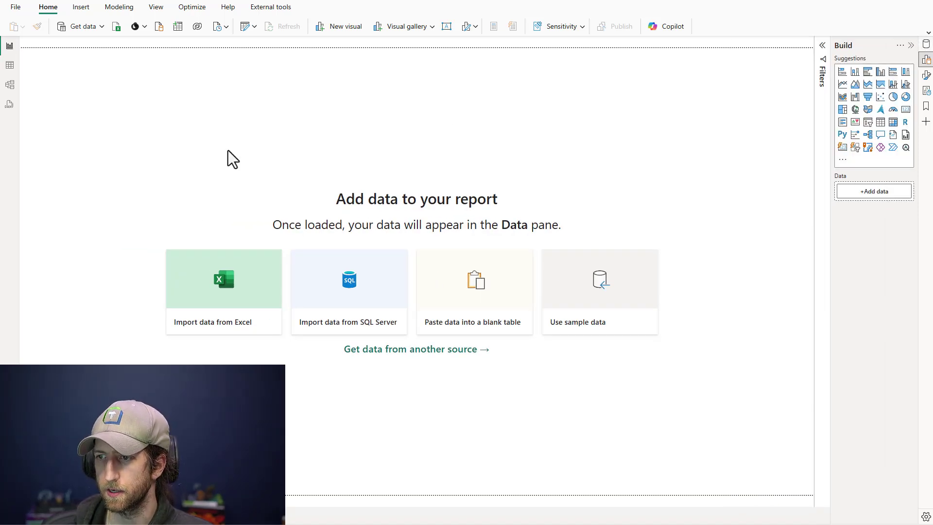
Pick Power BI semantic models as the data source and connect to spaceparts-otc-full.
click(104, 30)
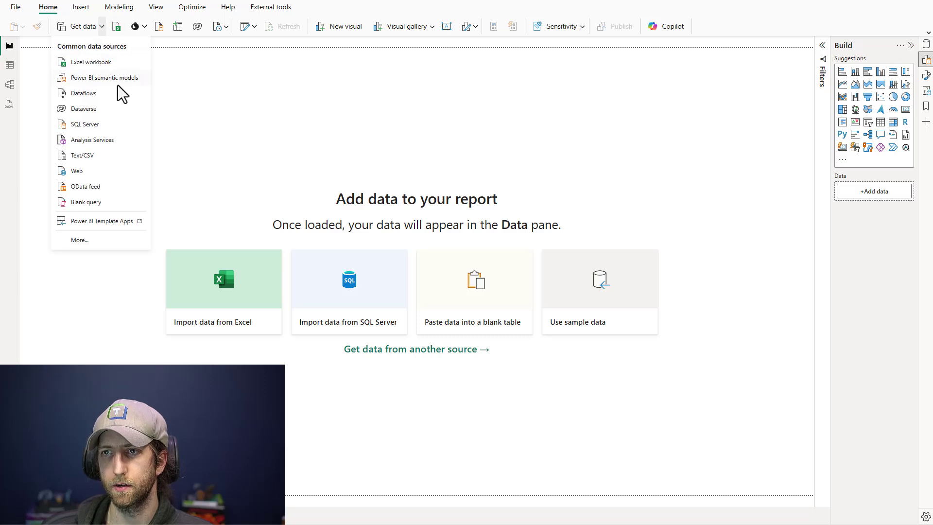
key(Escape)
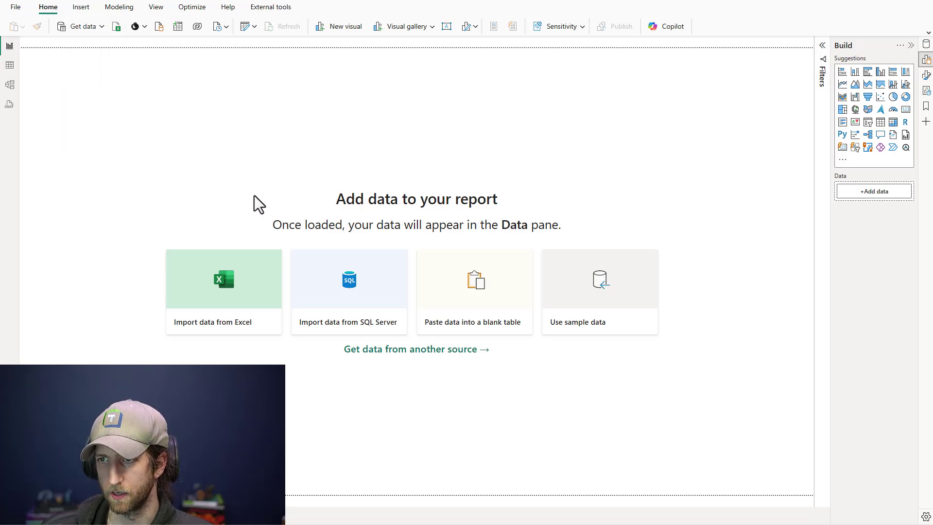
click(299, 237)
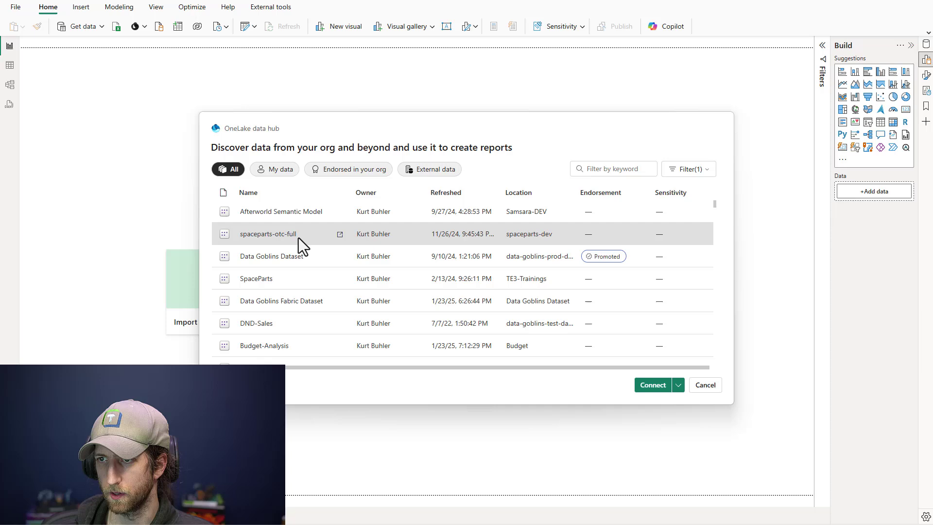
key(Escape)
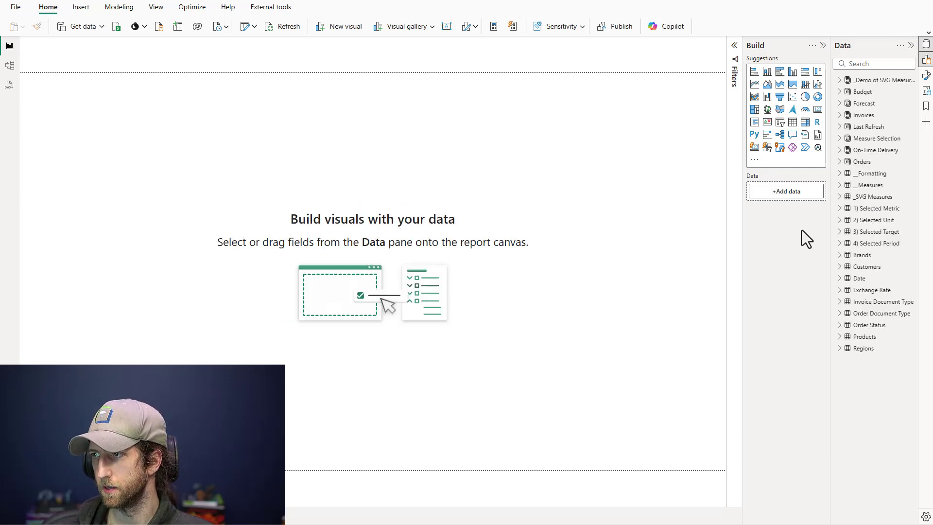
Show hidden tables and add Employee Name and Employee Email from Employees to a new visual.
right_click(852, 278)
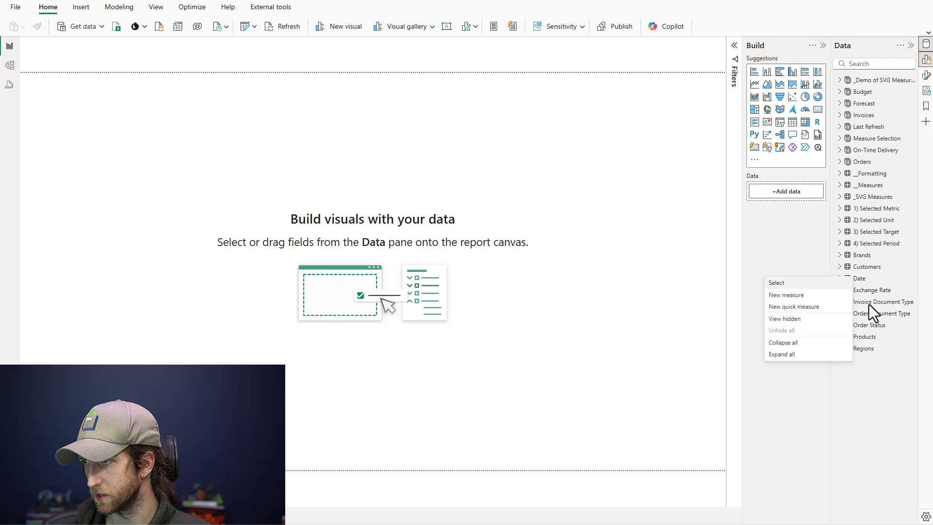
click(839, 322)
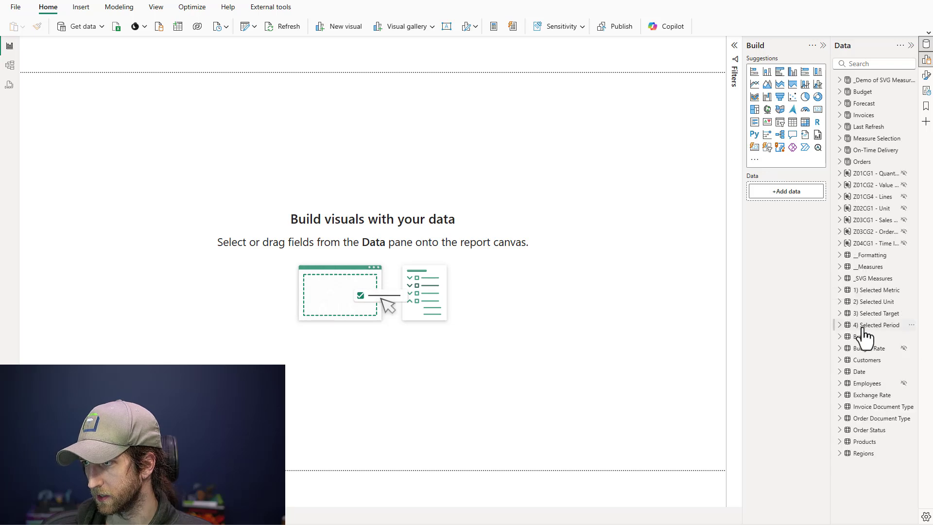
click(839, 384)
click(847, 395)
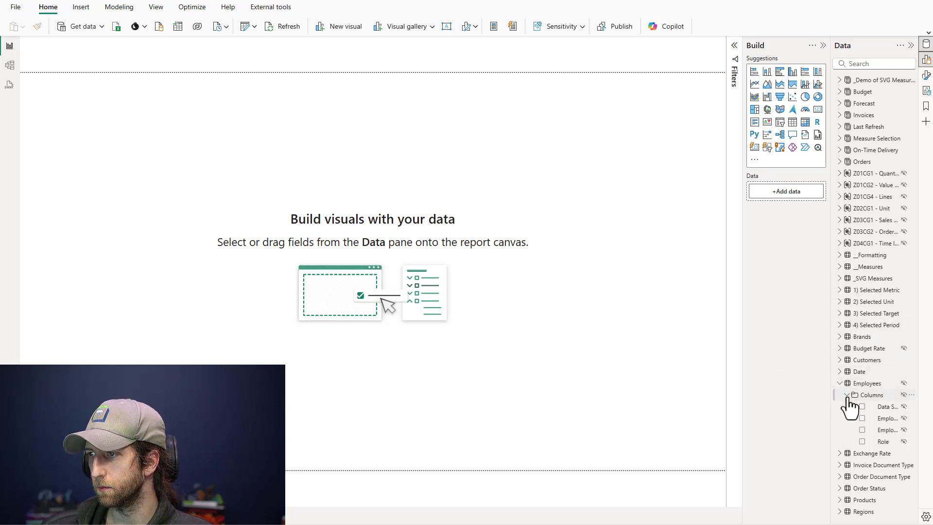
click(862, 431)
click(862, 418)
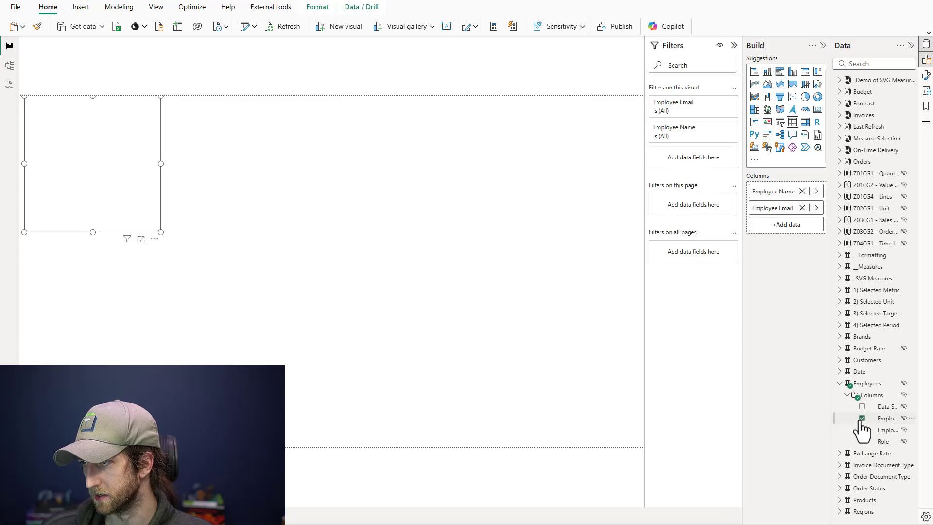
Turn the new visual into a matrix, centre it on the canvas and enlarge it.
drag(160, 200, 293, 283)
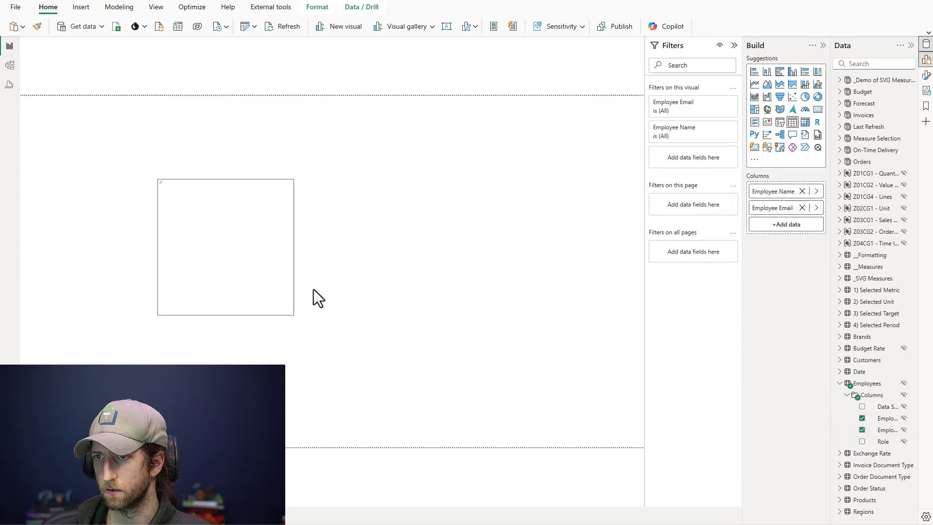
click(805, 122)
drag(345, 326, 438, 378)
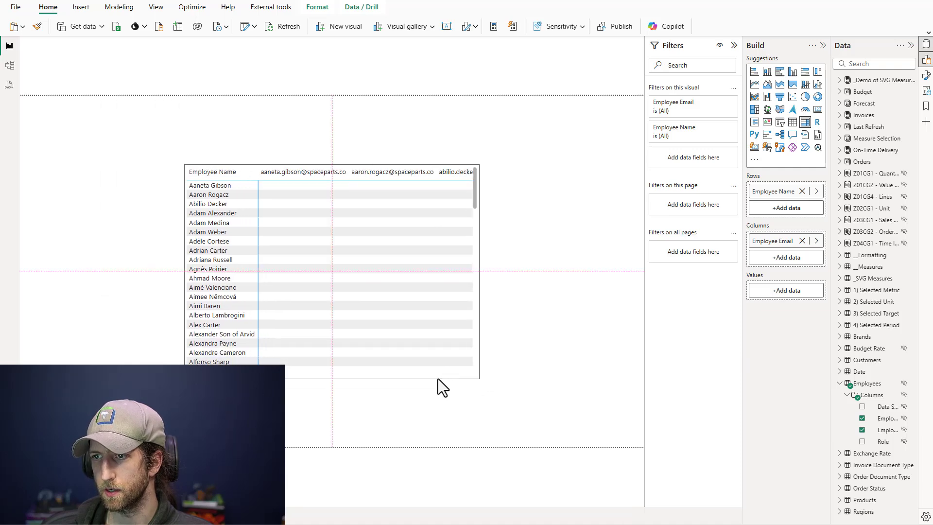
click(538, 357)
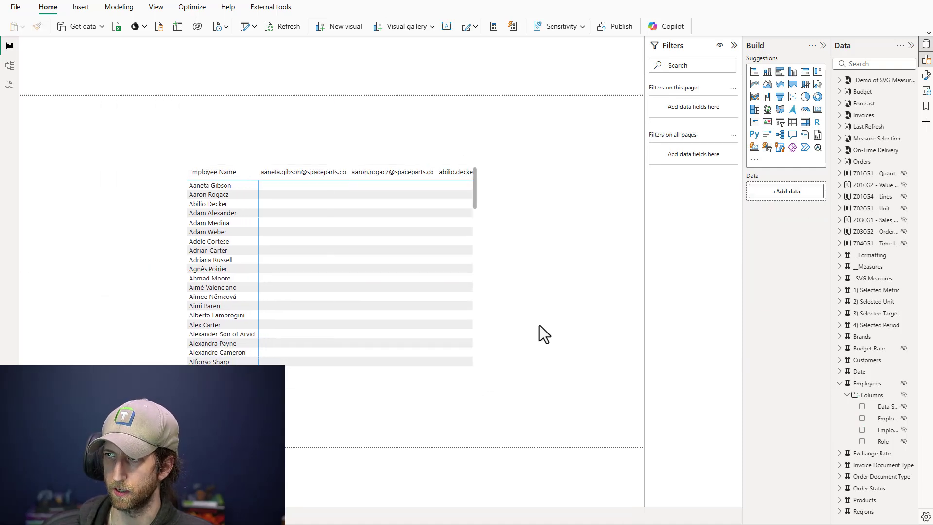
click(478, 297)
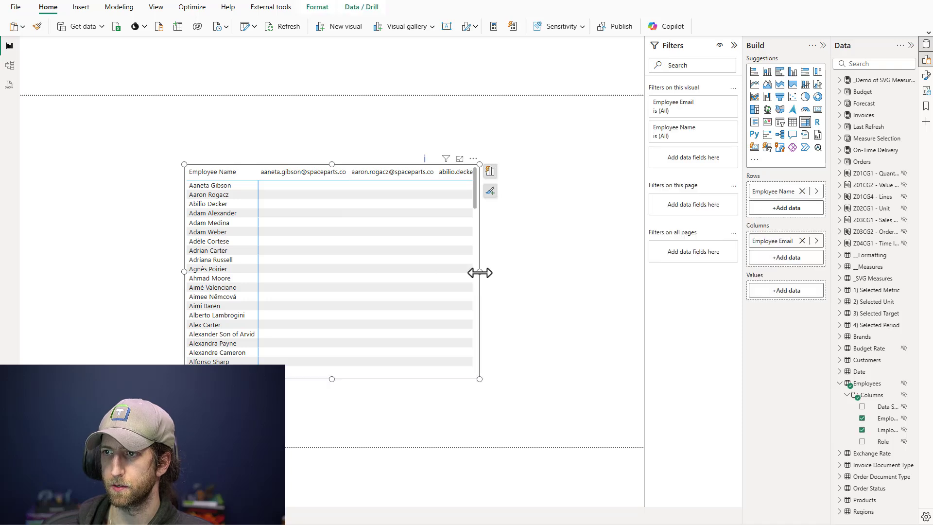
drag(479, 271, 506, 276)
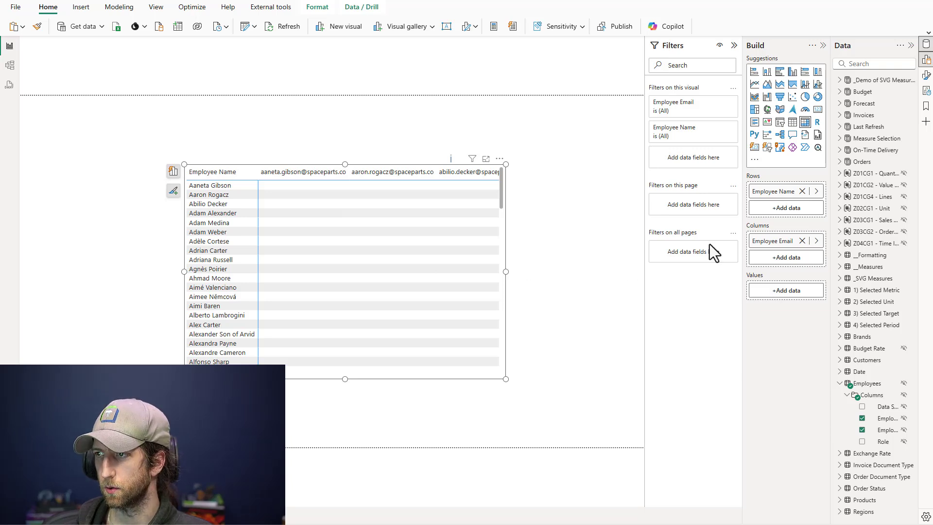
Switch column-header Auto-size width off and drag the first email column wider.
click(926, 75)
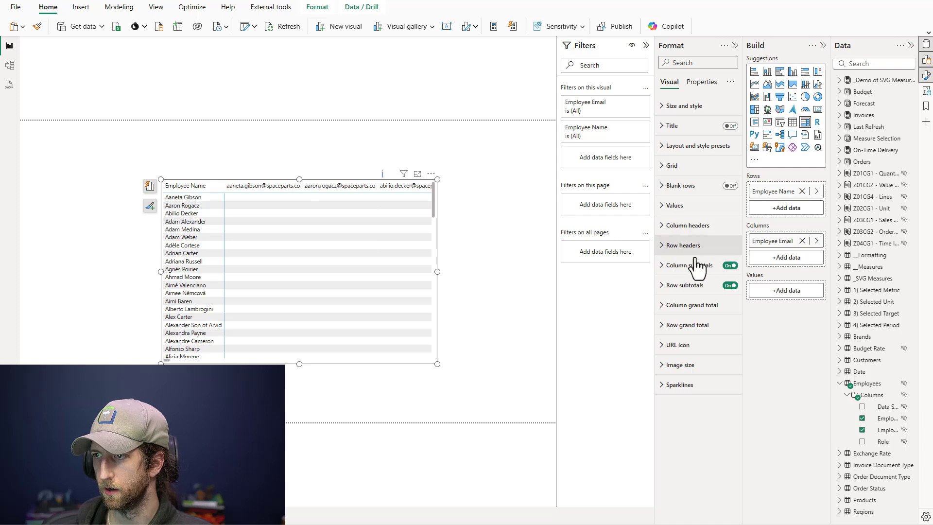
click(690, 226)
click(726, 445)
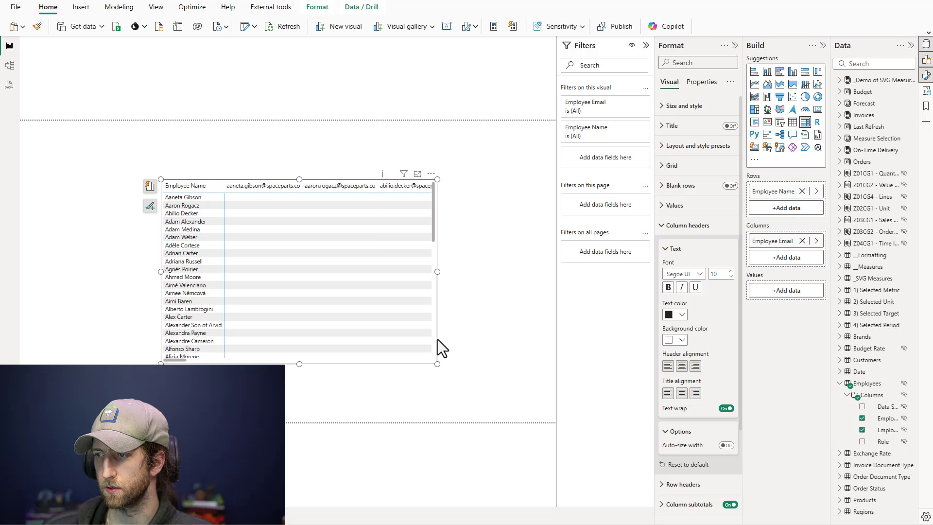
mouse_move(302, 185)
mouse_down()
mouse_move(313, 194)
mouse_move(306, 199)
mouse_move(337, 196)
mouse_move(311, 200)
mouse_up()
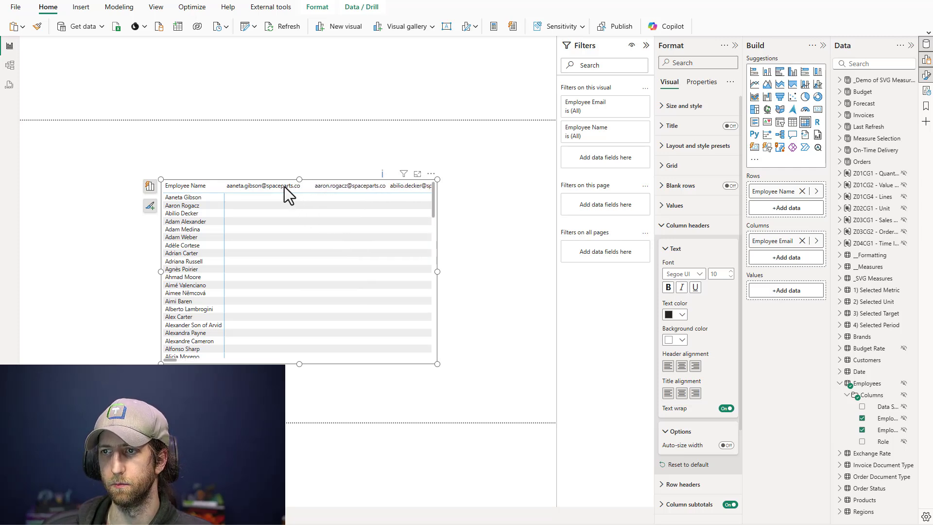
click(273, 163)
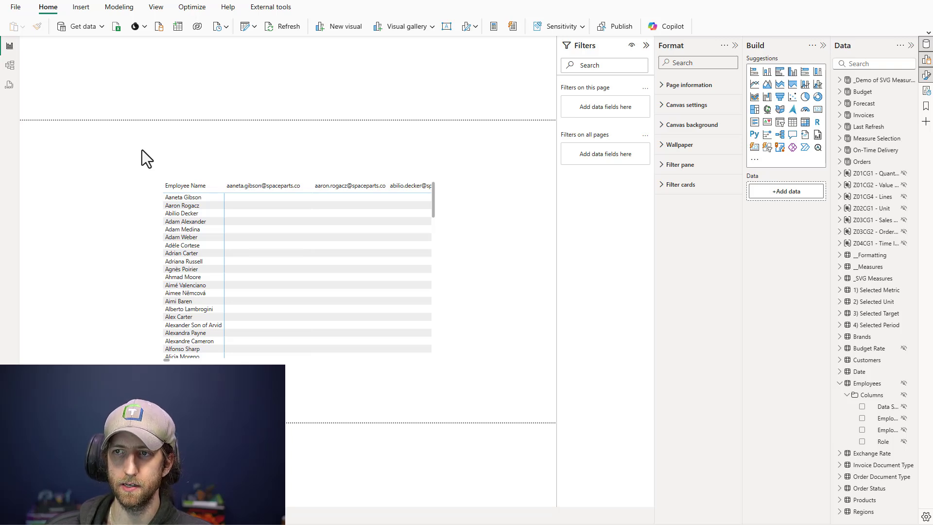
click(369, 182)
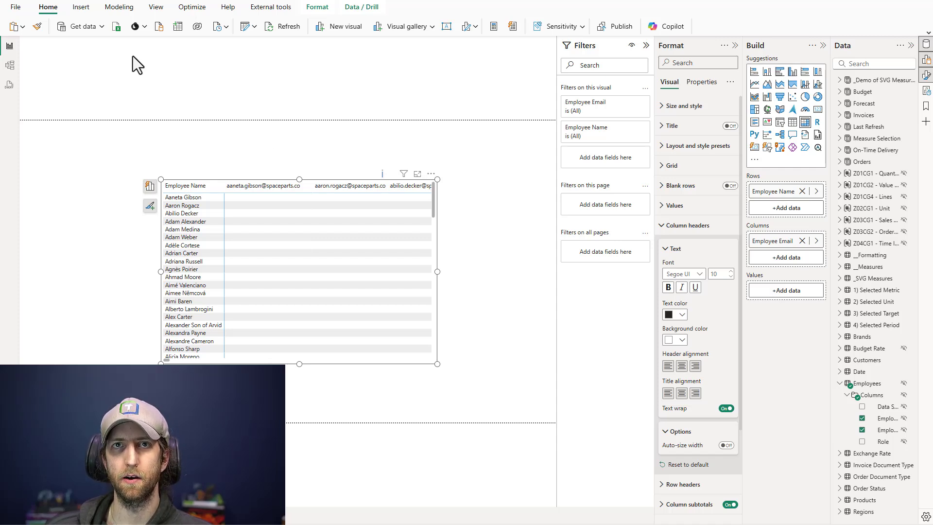
Save the report as a Power BI project file (*.pbip) named NewReport.pbip.
click(16, 8)
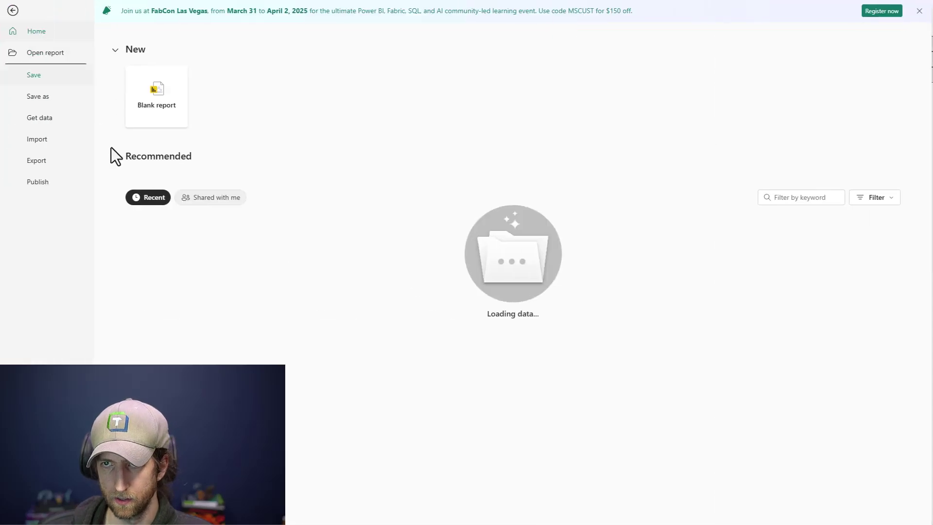
click(40, 96)
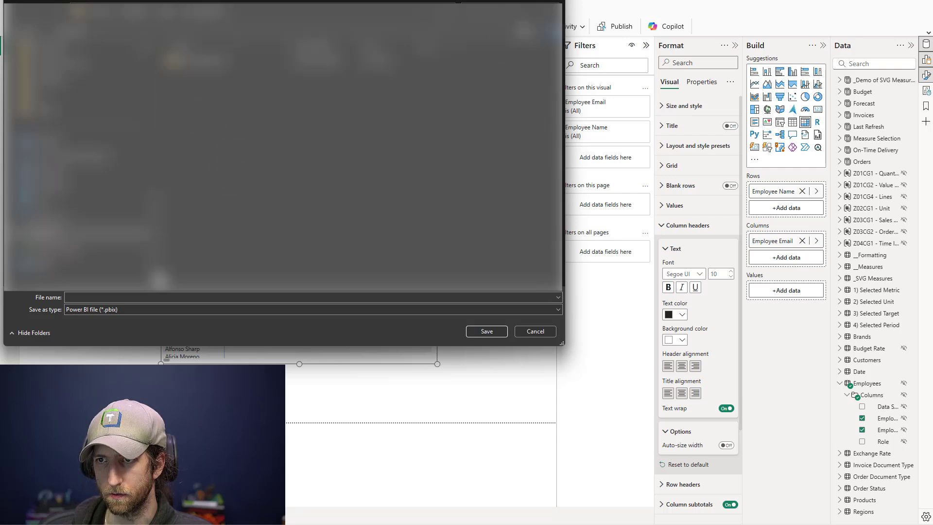
click(137, 313)
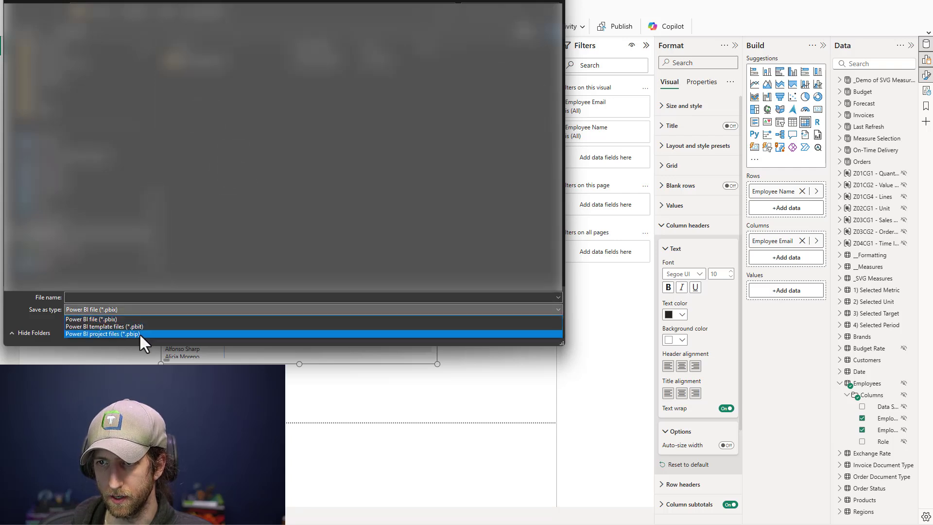
click(139, 334)
click(161, 297)
text(NewReport.pbip)
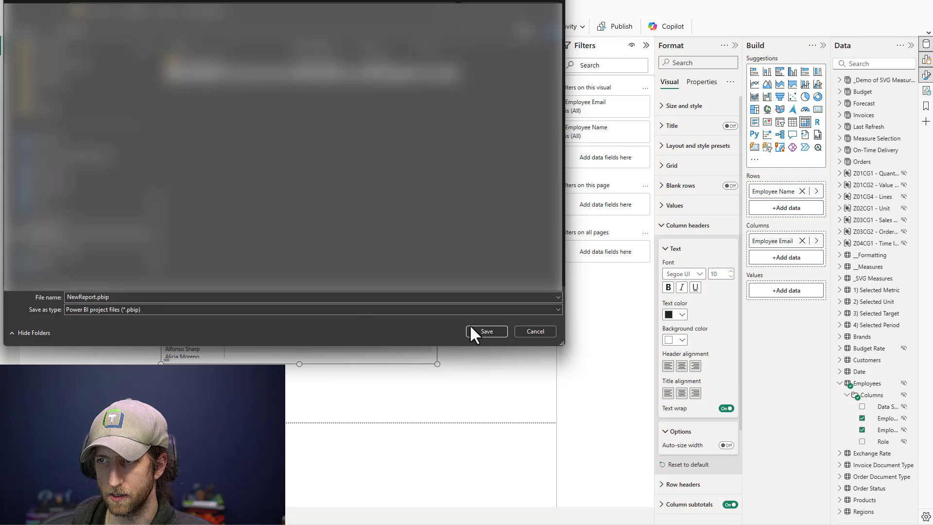
click(487, 331)
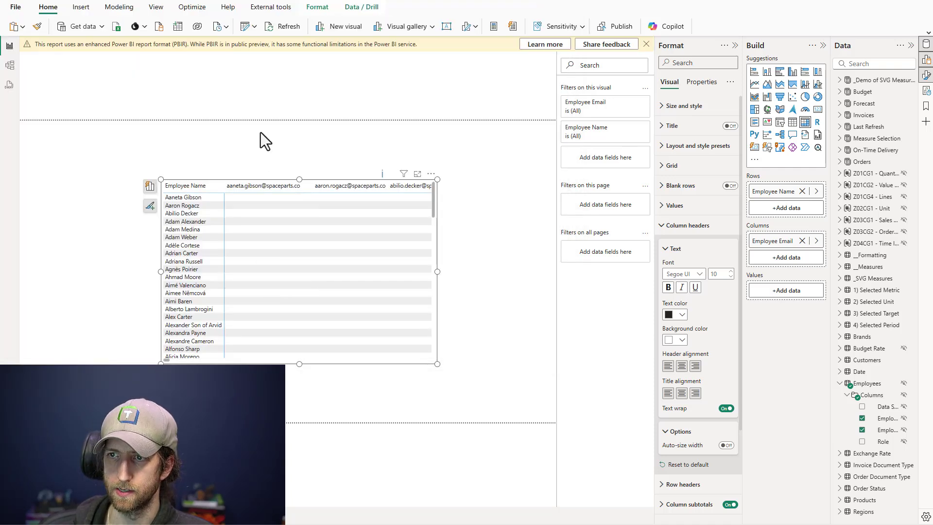
click(261, 132)
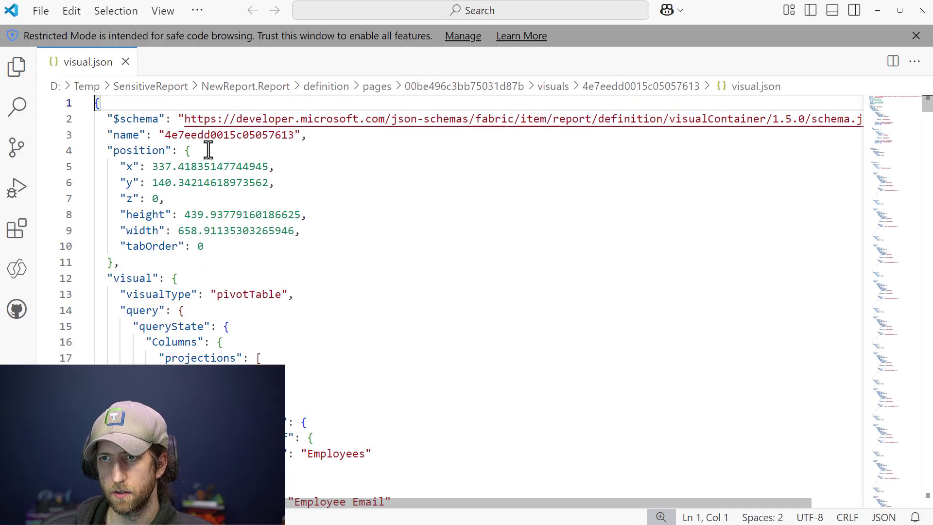
Review the visual's x and z position values and its pivotTable visual type in visual.json.
click(268, 169)
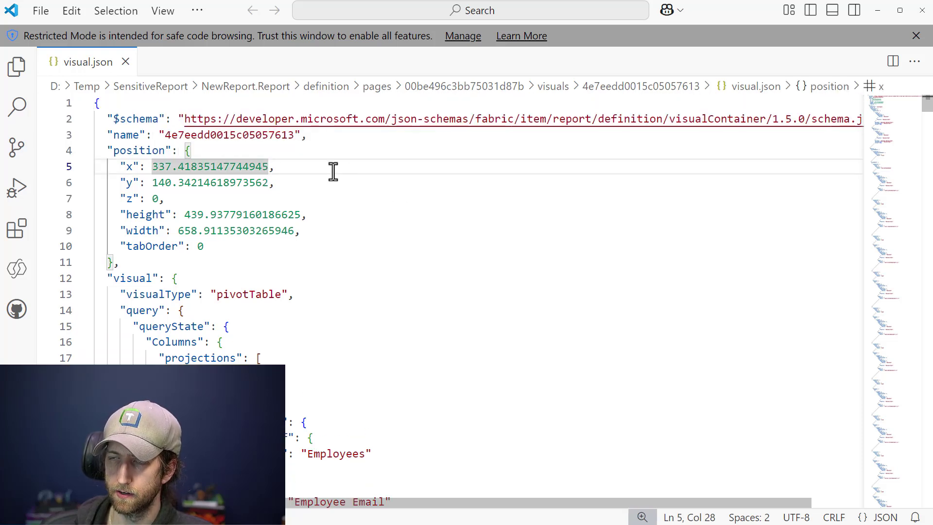
scroll(307, 180, down, 1)
click(307, 180)
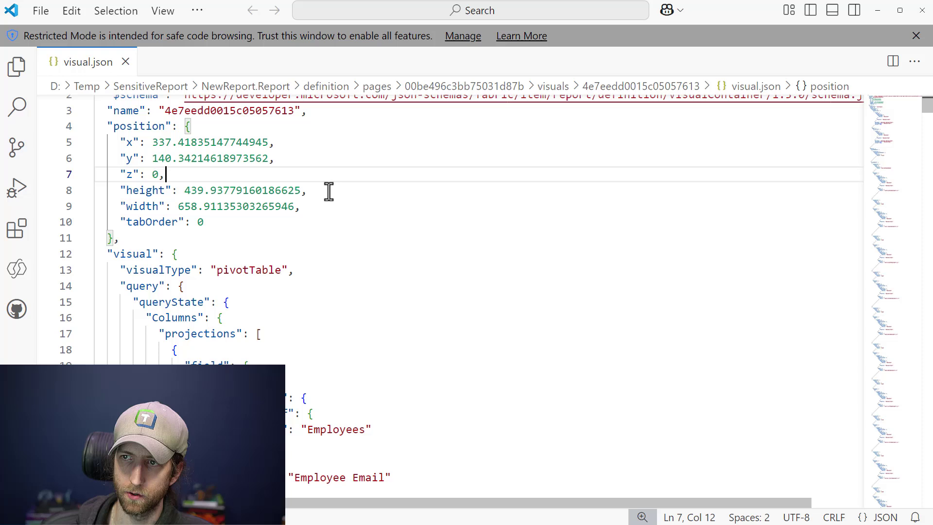
scroll(330, 192, down, 2)
double_click(263, 173)
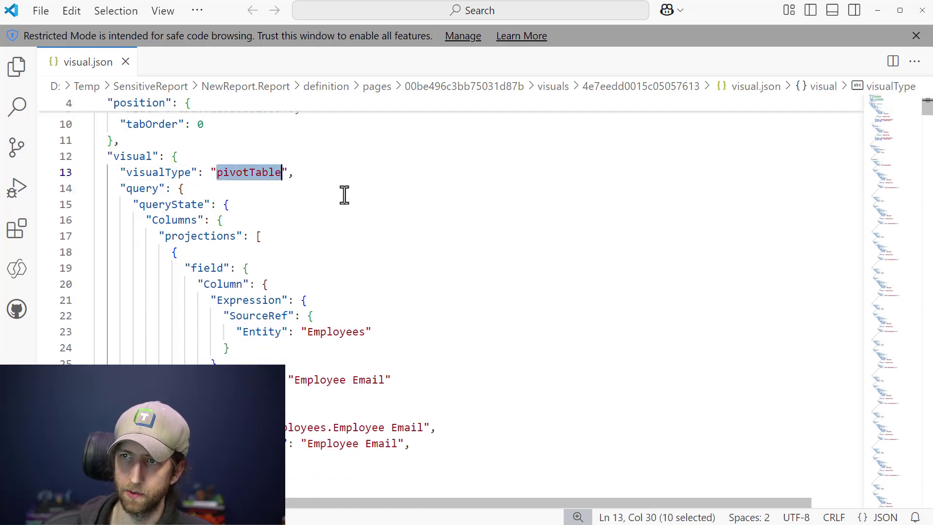
click(313, 179)
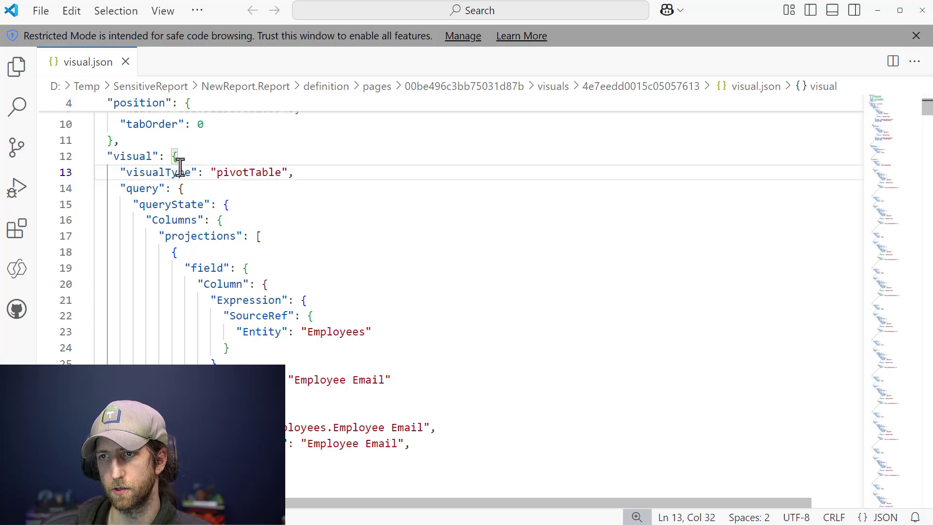
Inspect the Employees / Employee Email field reference and scroll down to the columnWidth selector.
scroll(246, 173, down, 3)
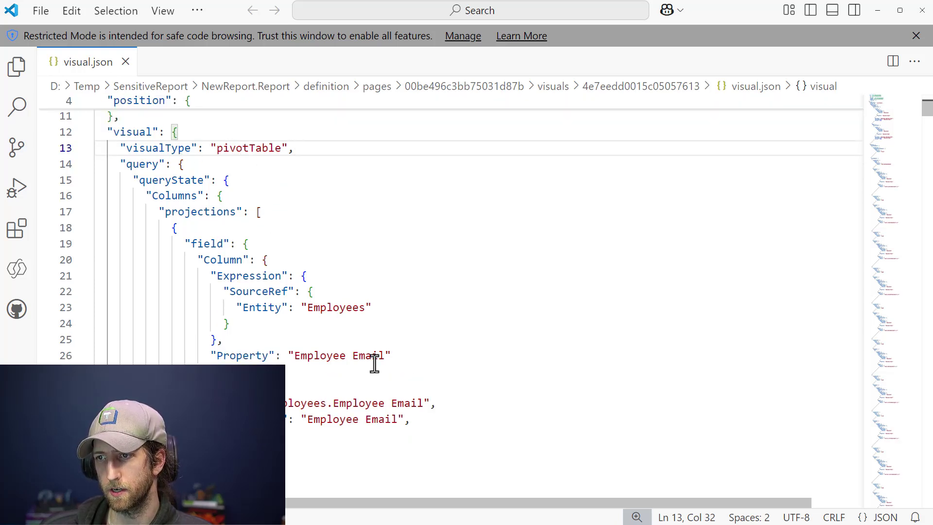
drag(296, 283, 386, 282)
drag(306, 234, 371, 235)
click(371, 253)
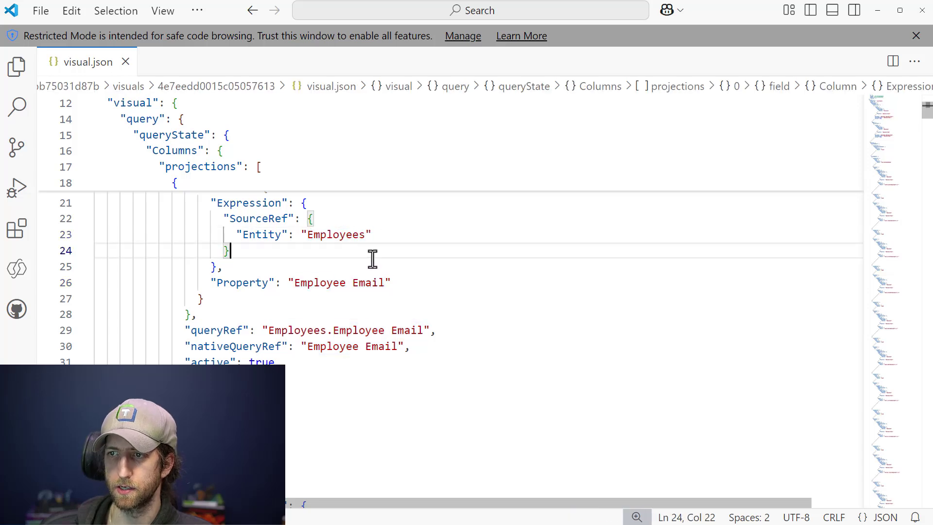
scroll(372, 262, down, 4)
scroll(372, 262, down, 15)
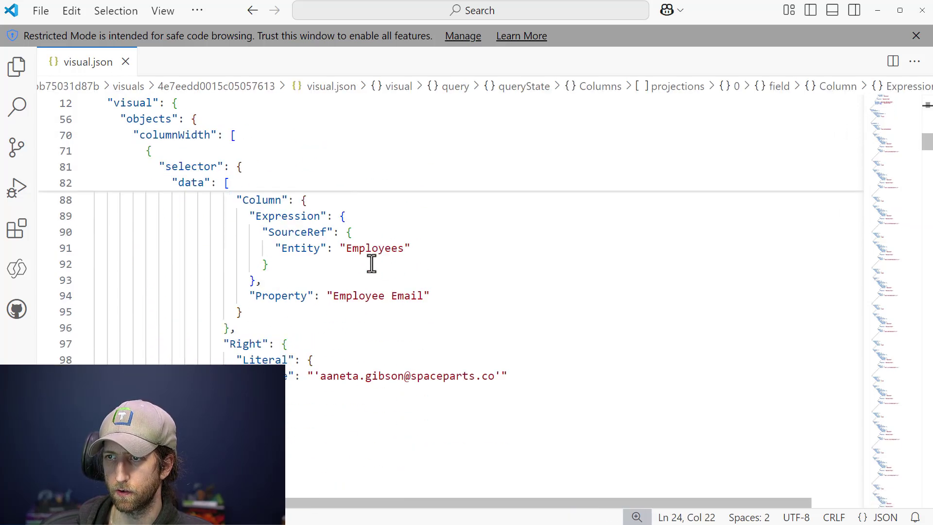
drag(315, 257, 503, 261)
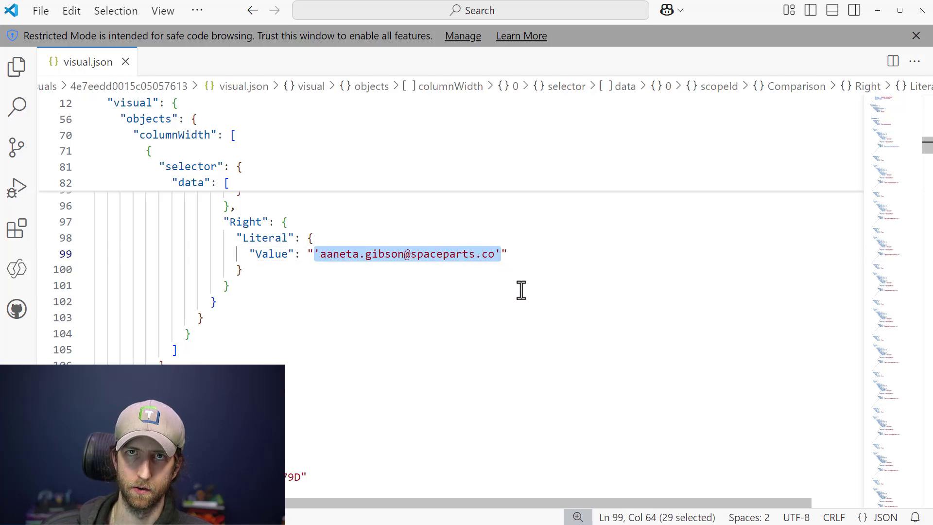
click(515, 254)
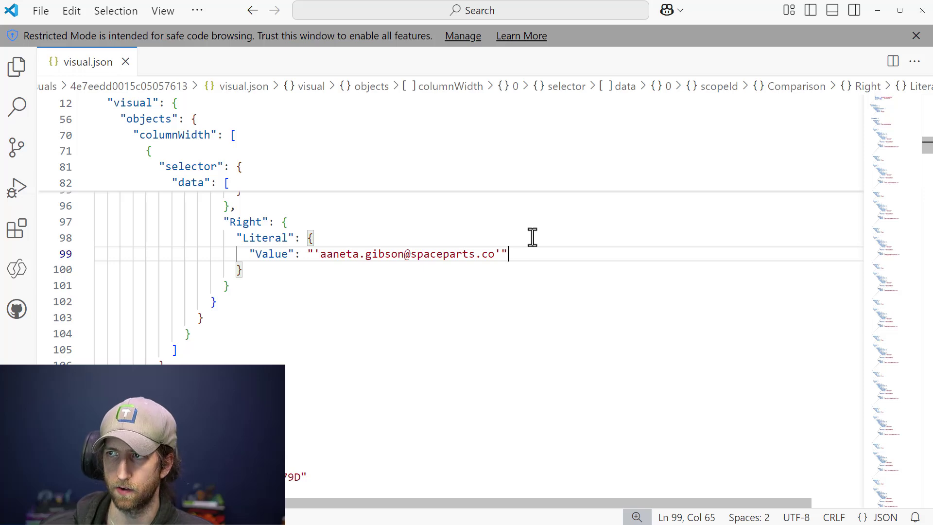
Close VS Code, then expand and collapse the matrix's Employee Name filter card.
click(922, 11)
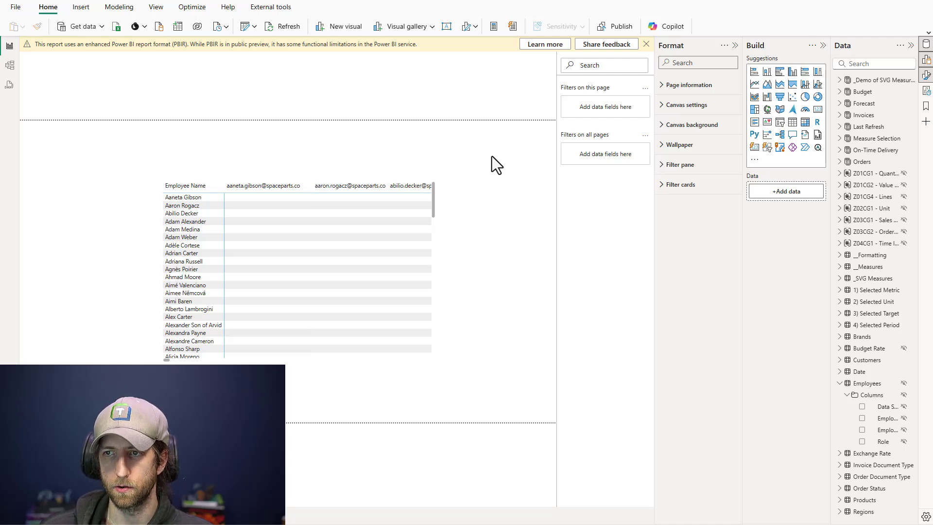
click(435, 197)
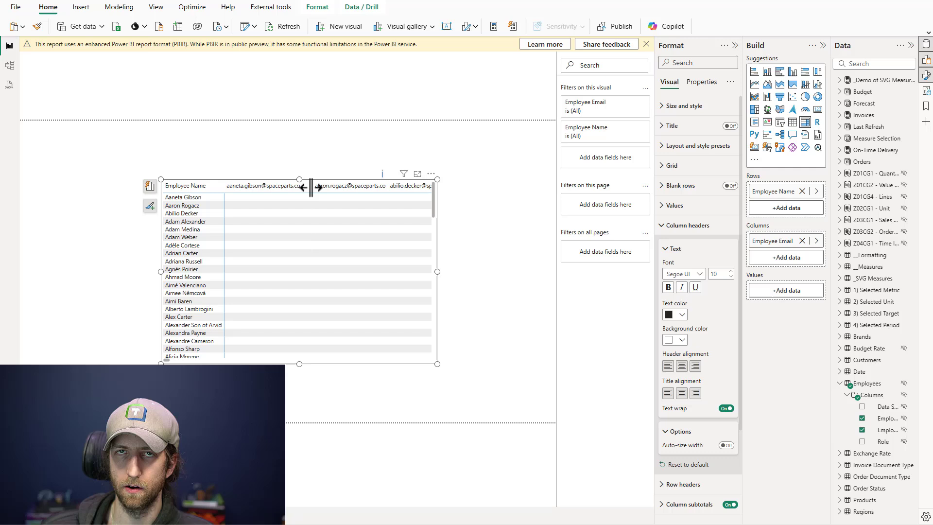
click(593, 132)
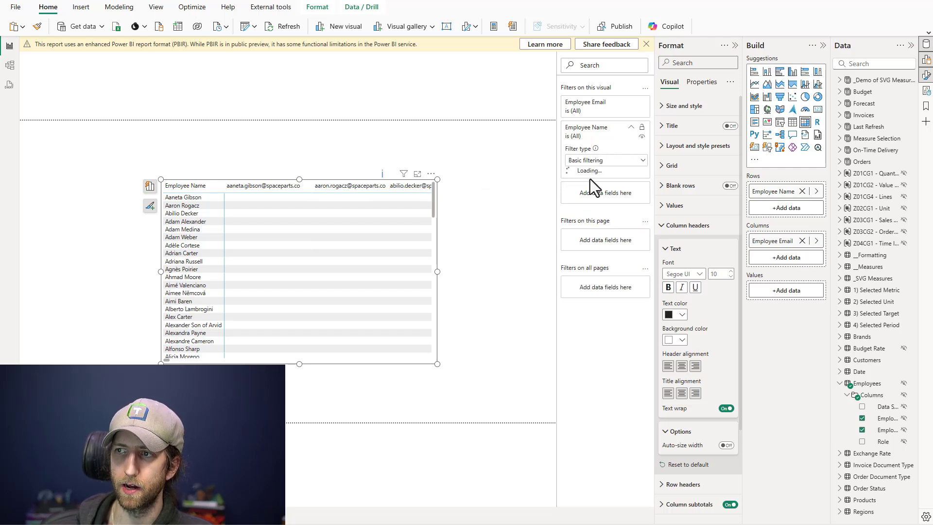
click(593, 139)
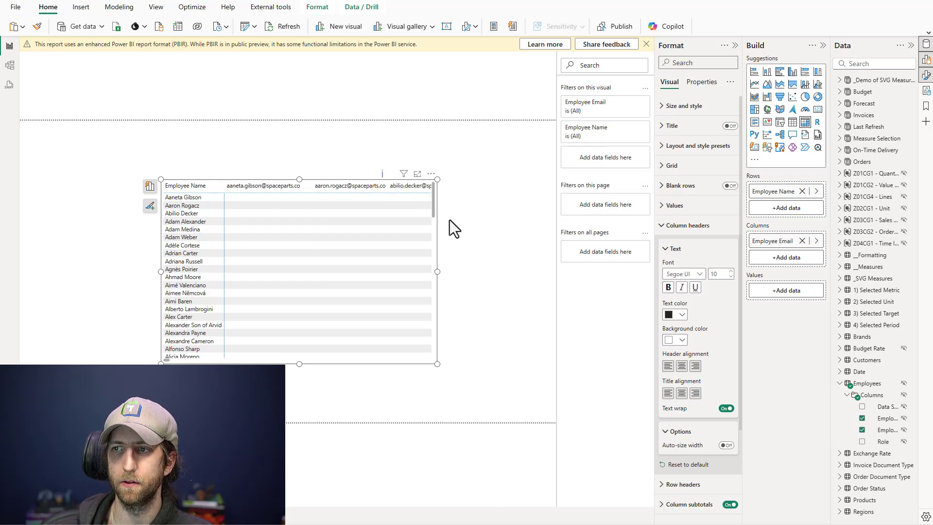
click(446, 279)
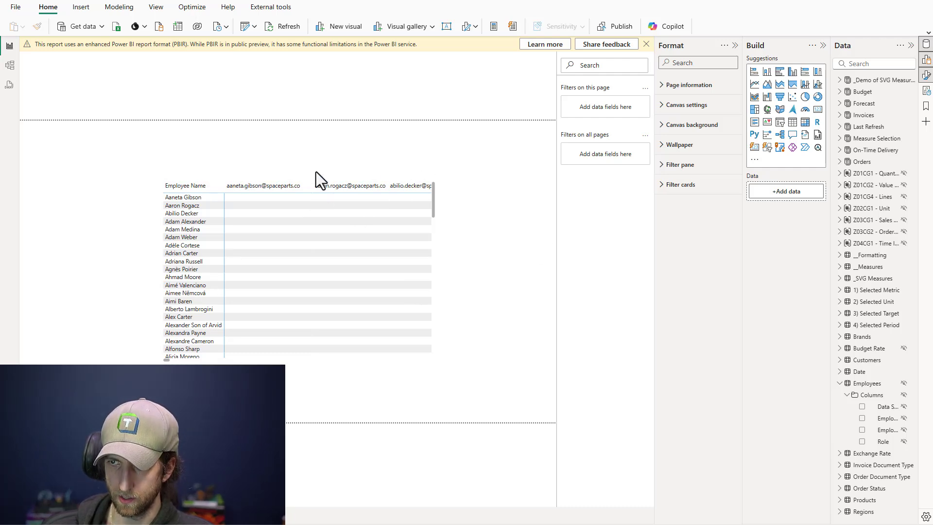
Change the matrix to a stacked bar chart and add the Invoice Lines measure found via 'invoice line'.
click(436, 238)
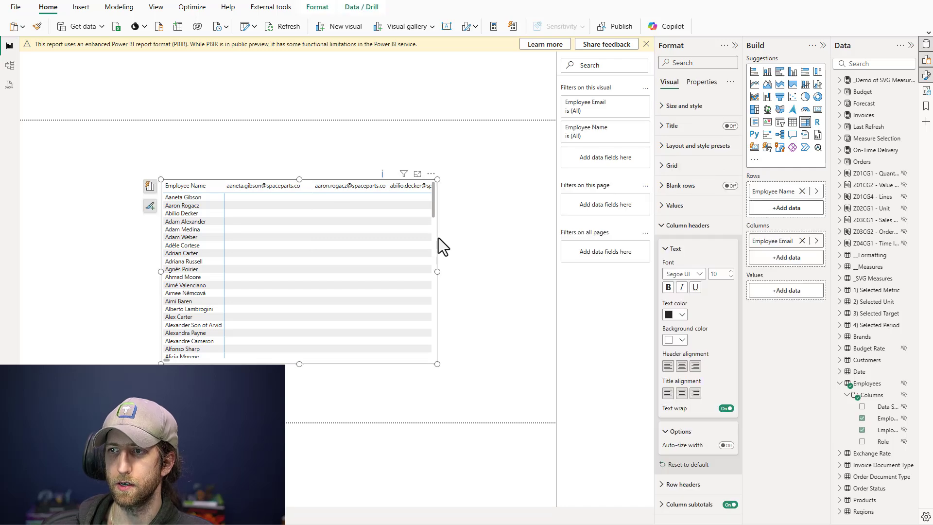
click(754, 71)
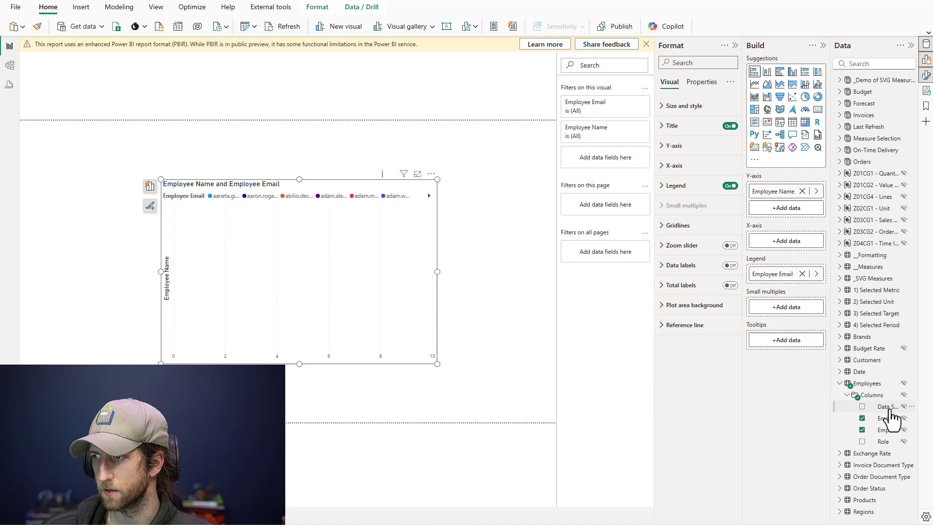
click(866, 64)
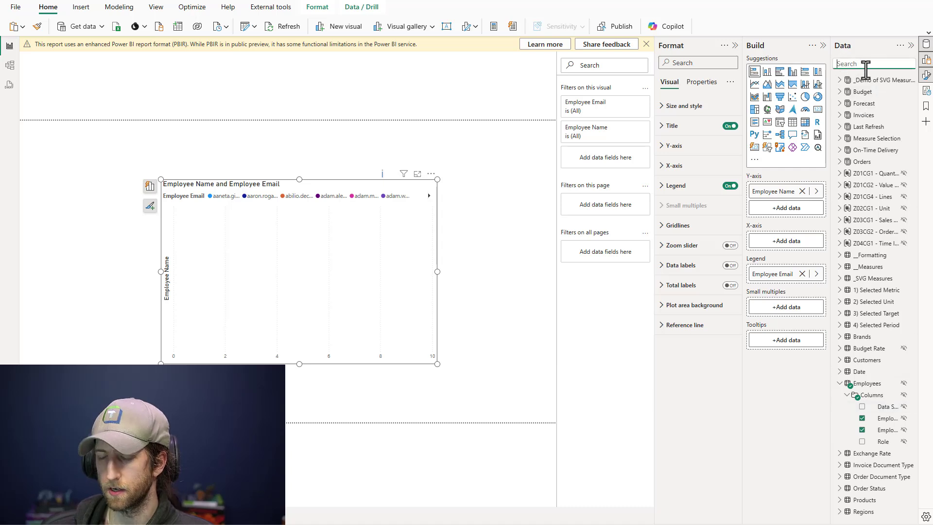
text(invoice line)
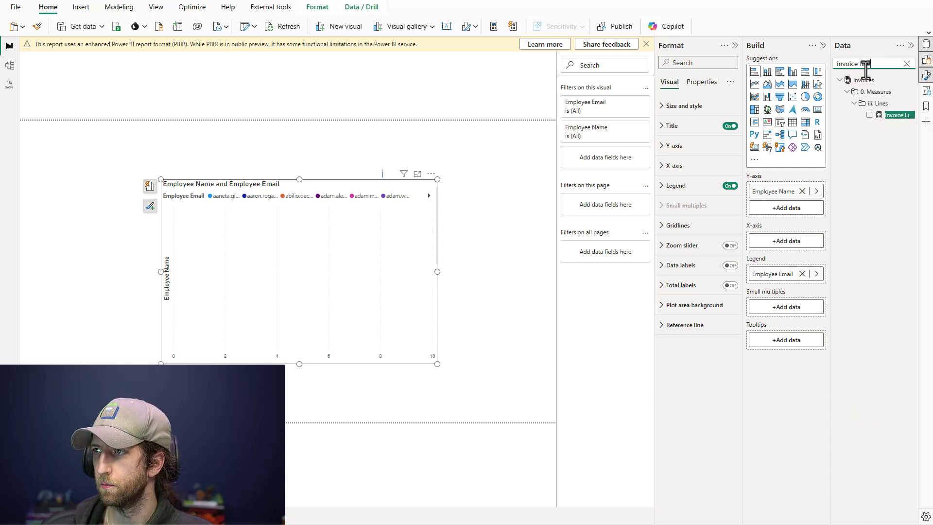
click(870, 115)
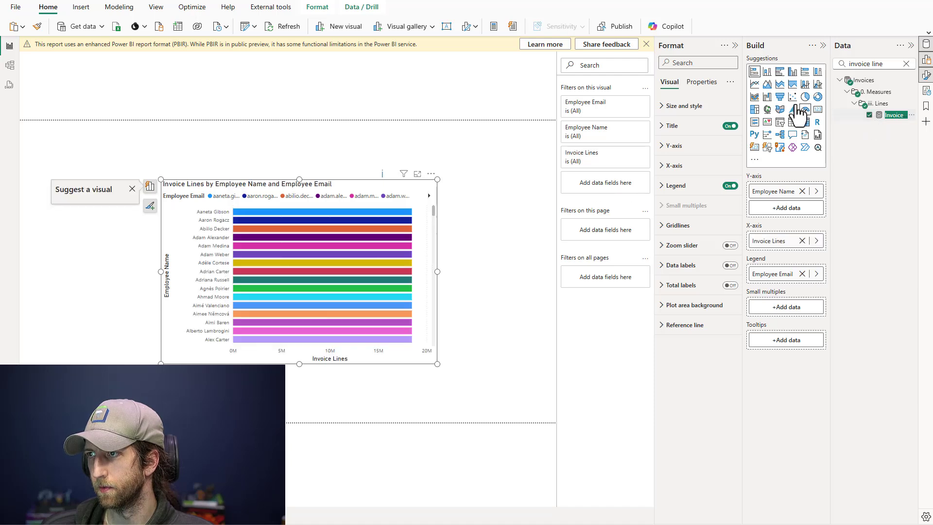
Switch the stacked bar chart to a line chart.
click(754, 84)
click(476, 197)
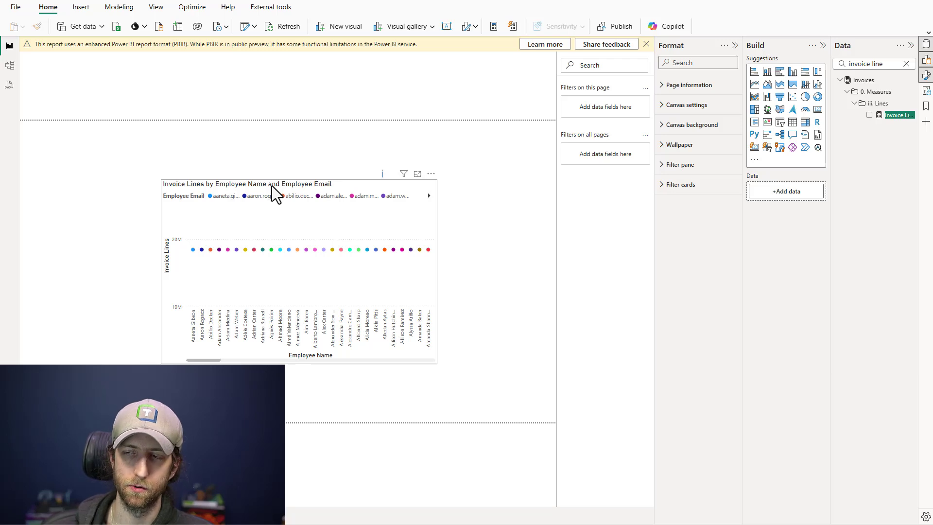
click(274, 191)
click(278, 161)
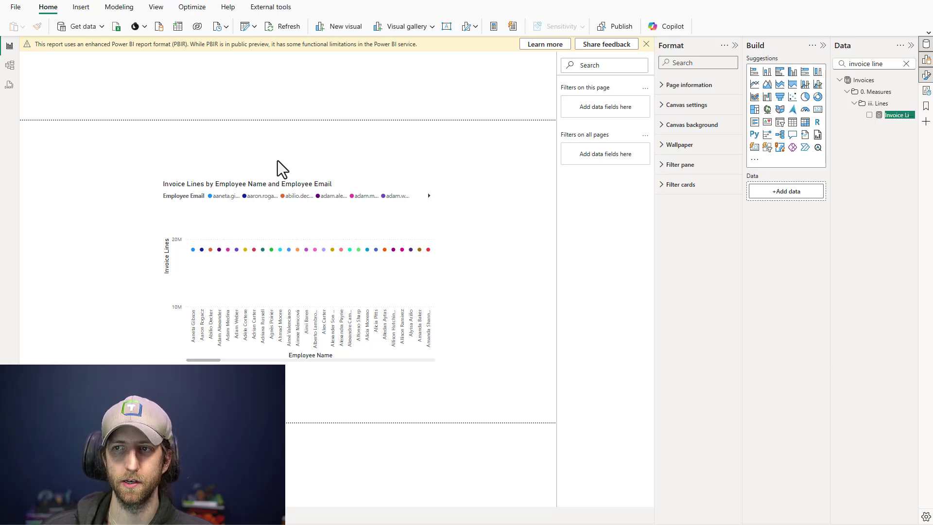
click(248, 183)
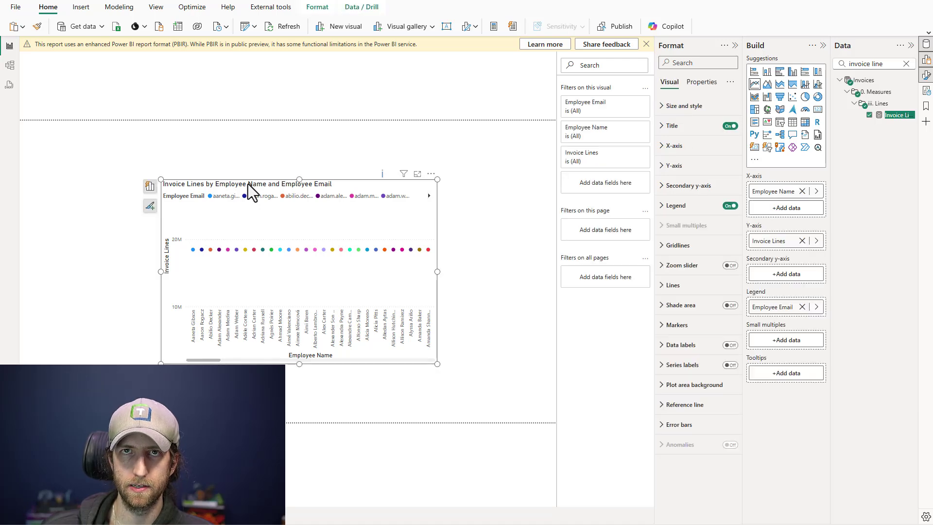
click(252, 151)
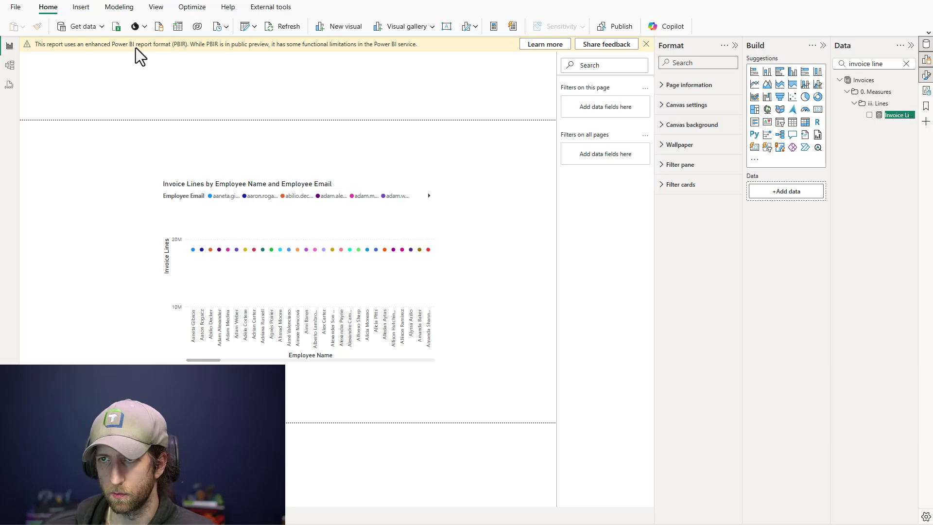
Repoint Data source settings to the Afterworld Semantic Model and select the broken chart.
click(254, 27)
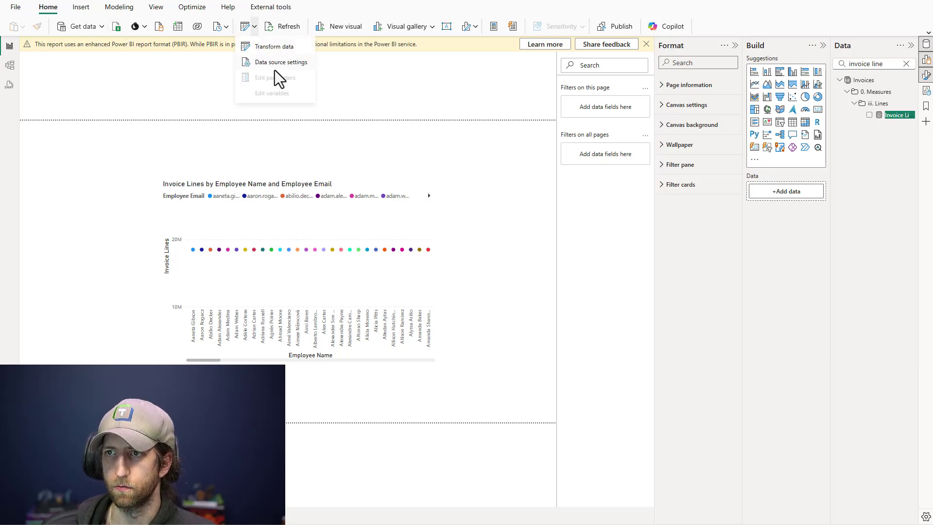
click(276, 67)
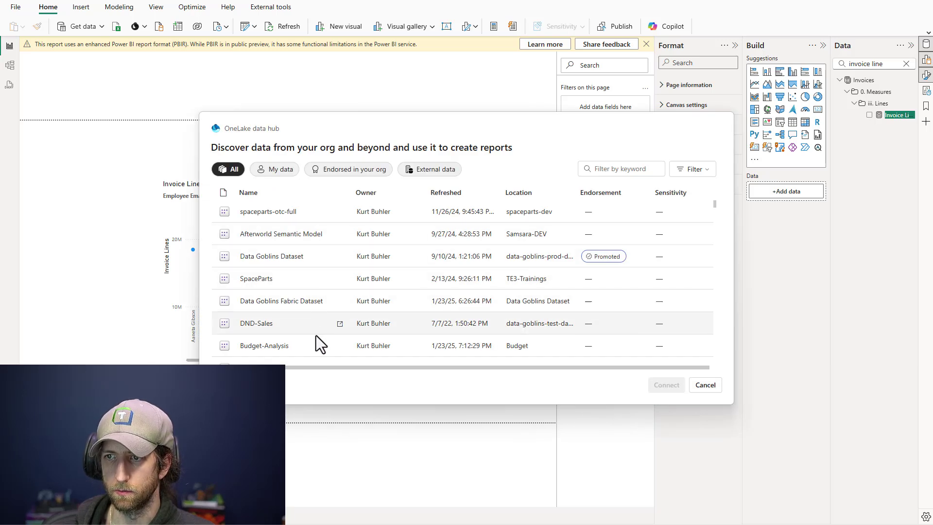
click(302, 234)
click(664, 386)
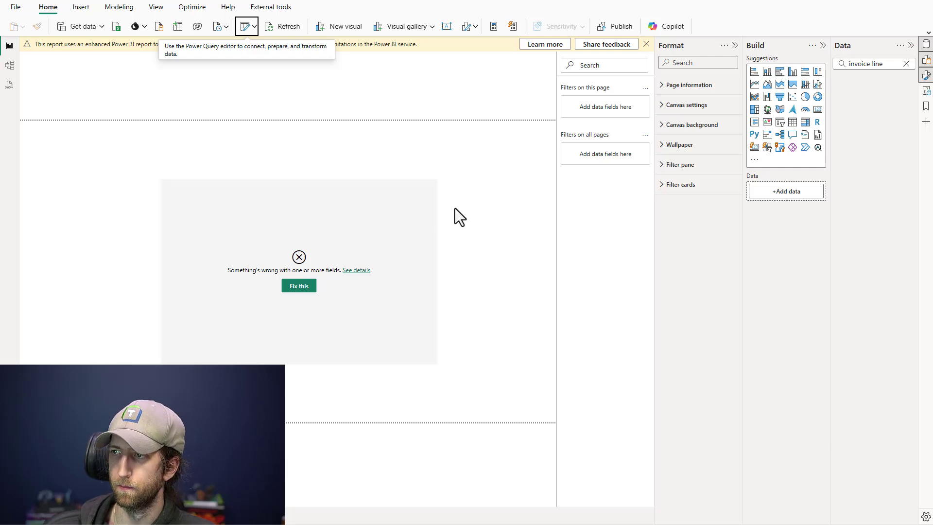
click(408, 230)
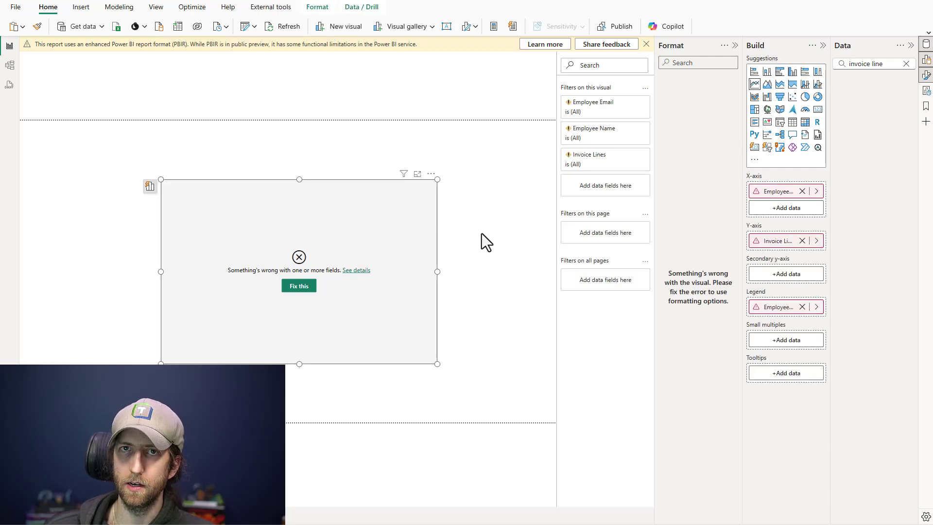
Remove the broken x-axis, Invoice Lines and legend fields and clear the field search.
click(802, 191)
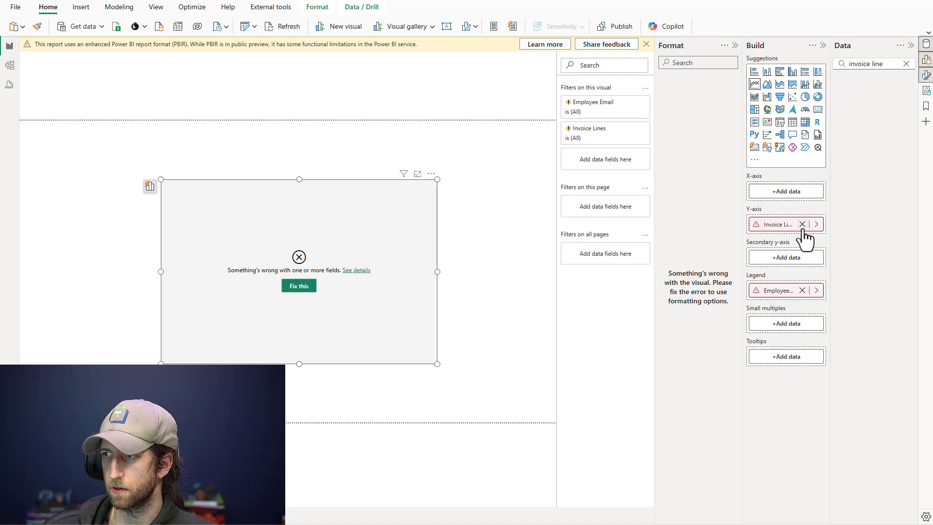
click(803, 224)
click(803, 290)
click(907, 64)
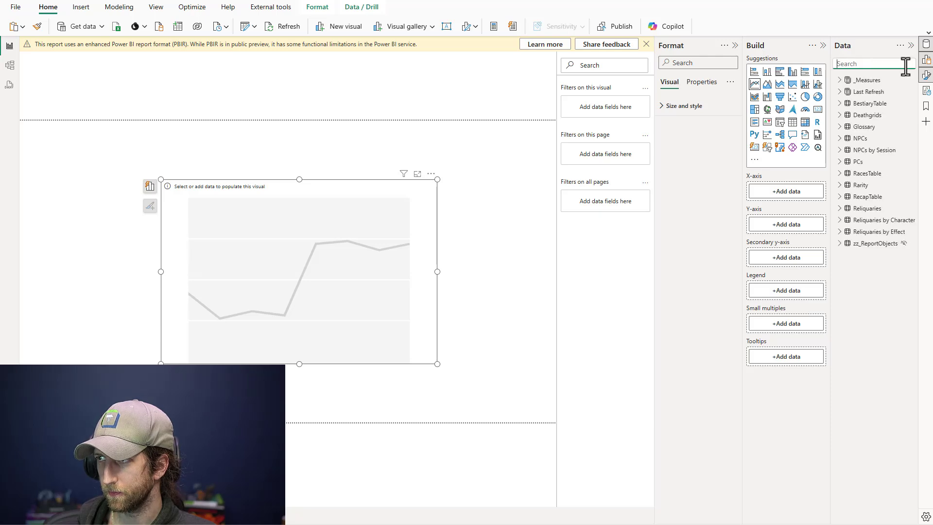
Plot the NPC Appeared measure by NPCs Name, then convert the chart into a matrix.
click(841, 81)
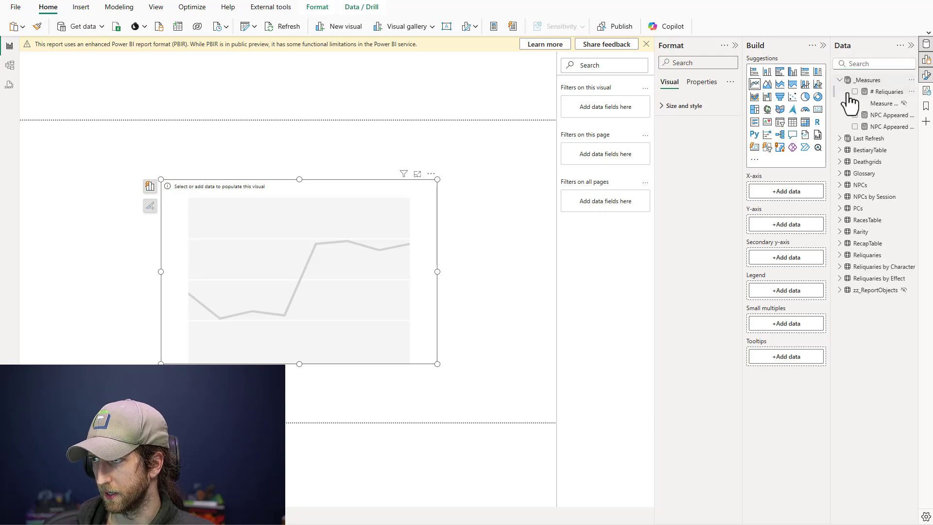
click(855, 115)
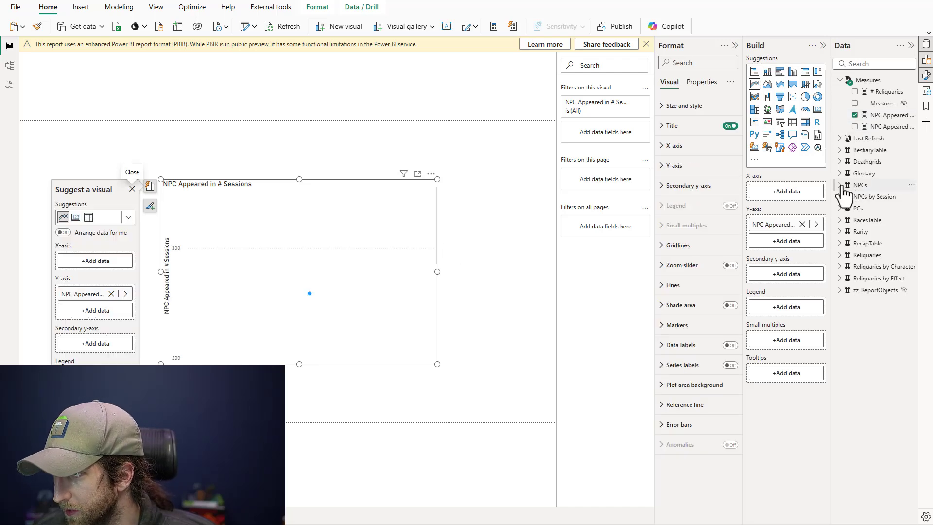
click(860, 185)
click(855, 243)
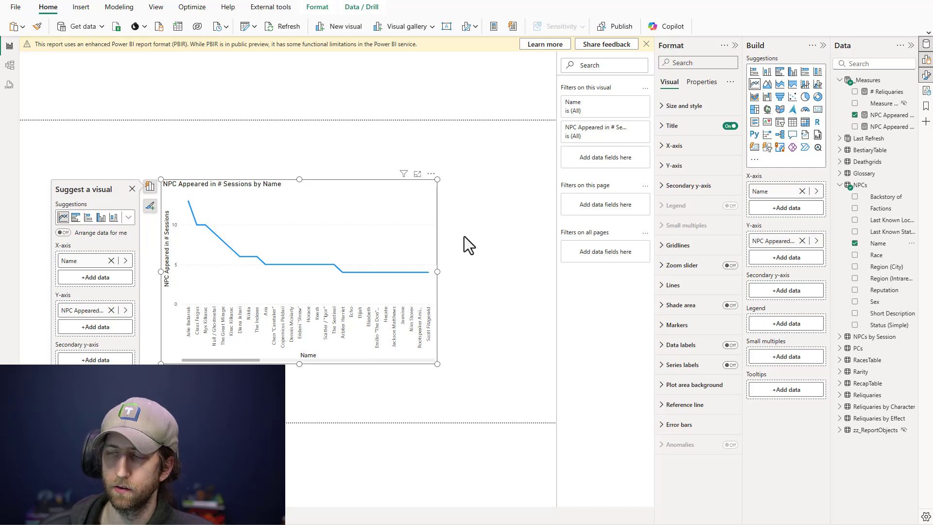
click(805, 122)
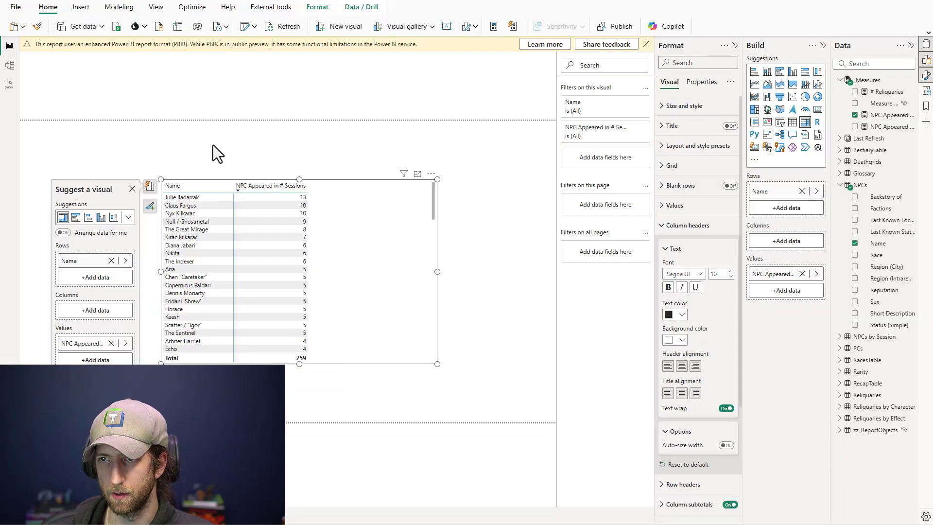
click(213, 145)
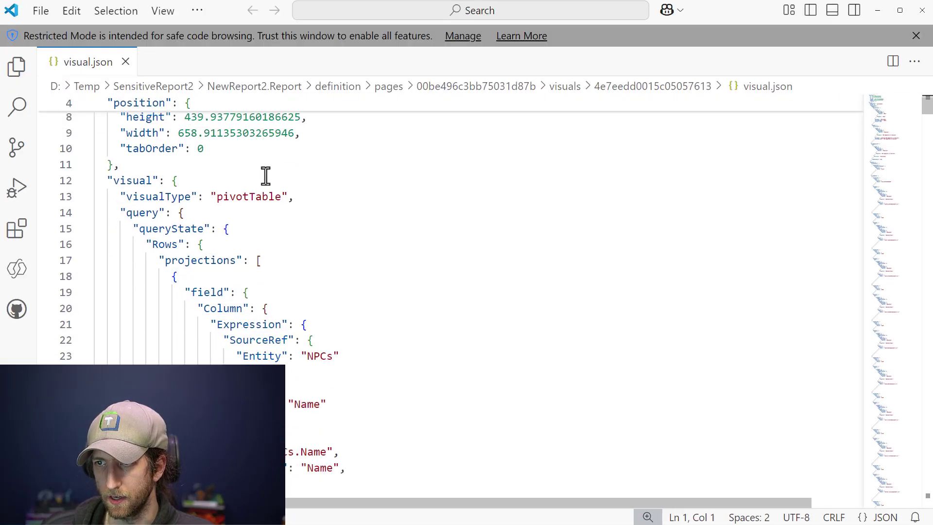
Inspect the visual type pivotTable and the NPCs entity's Name binding in visual.json.
double_click(248, 144)
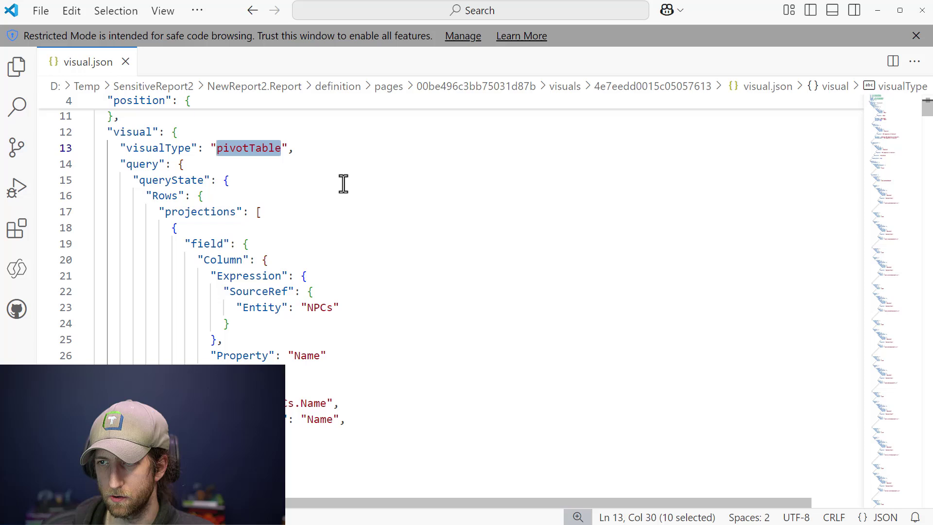
scroll(344, 194, down, 3)
click(322, 234)
double_click(322, 235)
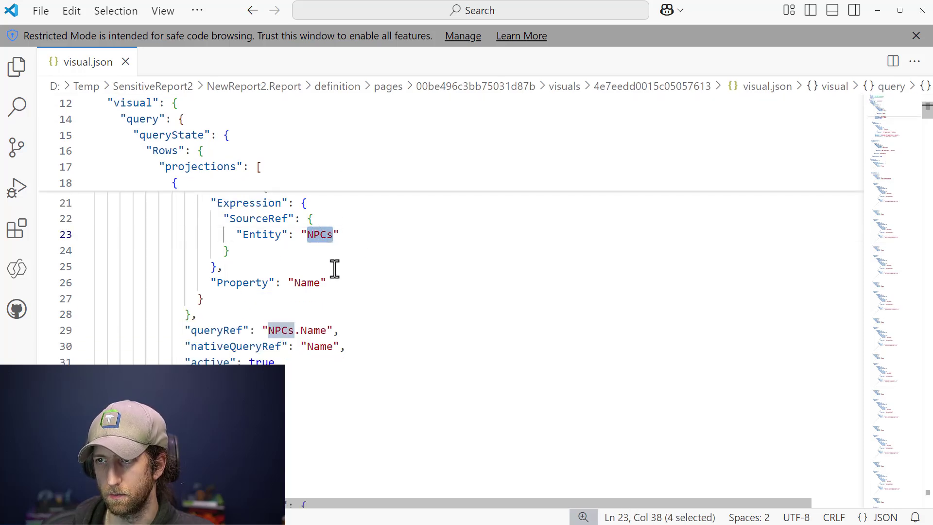
double_click(313, 282)
Check the _Measures NPC Appeared in # Sessions value, then locate the columnWidth Employee Email reference.
scroll(368, 316, down, 1)
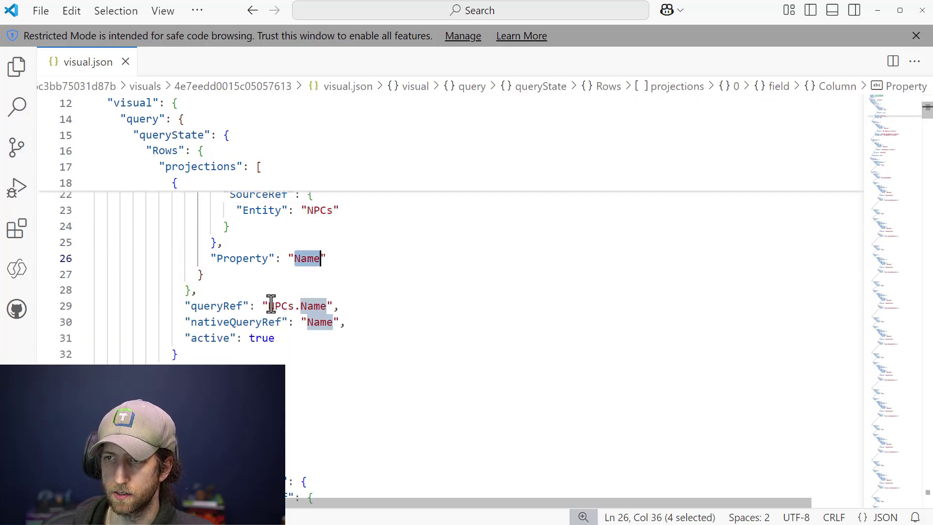
double_click(289, 306)
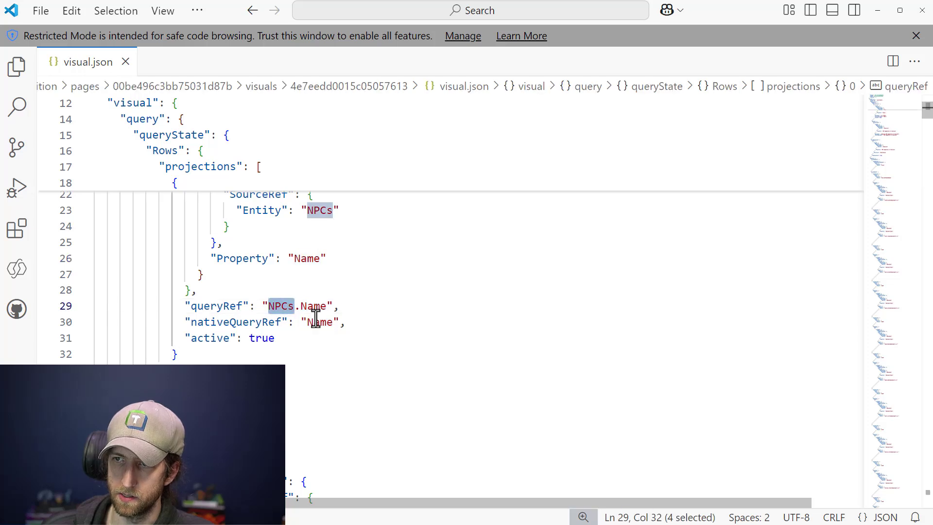
scroll(399, 286, down, 5)
scroll(399, 286, down, 2)
double_click(360, 319)
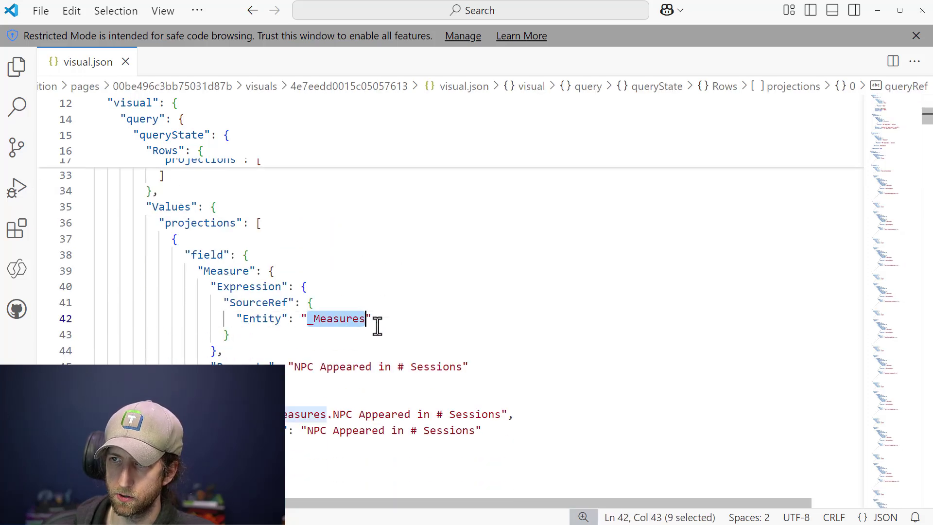
scroll(352, 330, down, 1)
click(301, 320)
drag(295, 320, 447, 316)
click(454, 258)
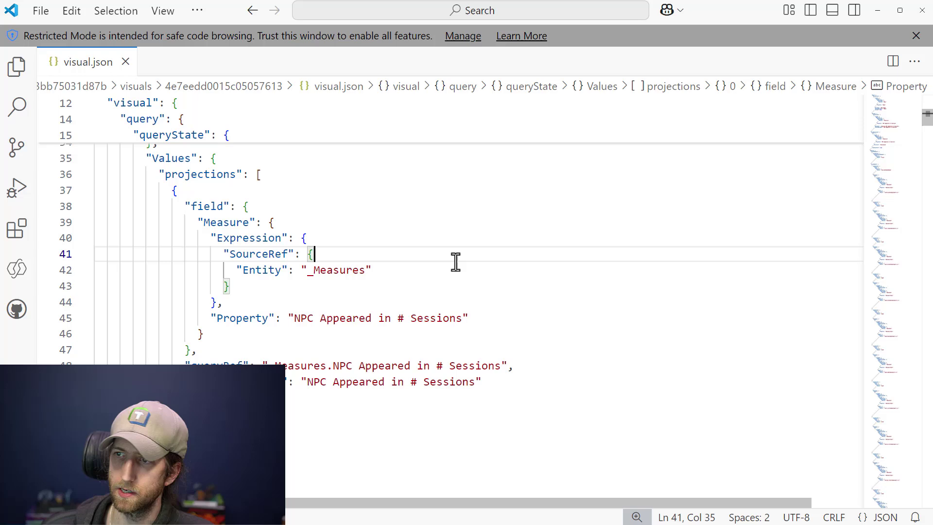
scroll(466, 267, down, 4)
scroll(454, 275, up, 5)
scroll(391, 287, up, 2)
scroll(392, 292, down, 12)
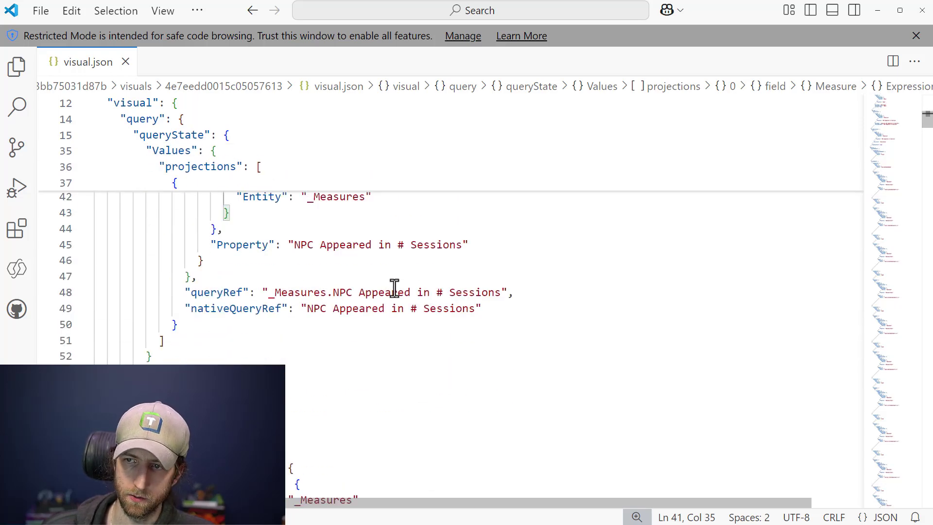
scroll(395, 286, down, 13)
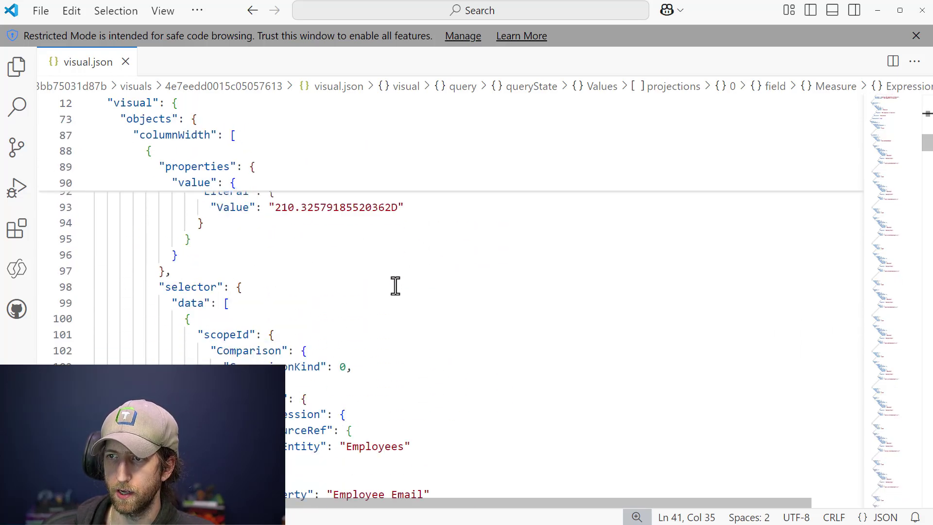
scroll(395, 285, up, 1)
double_click(372, 251)
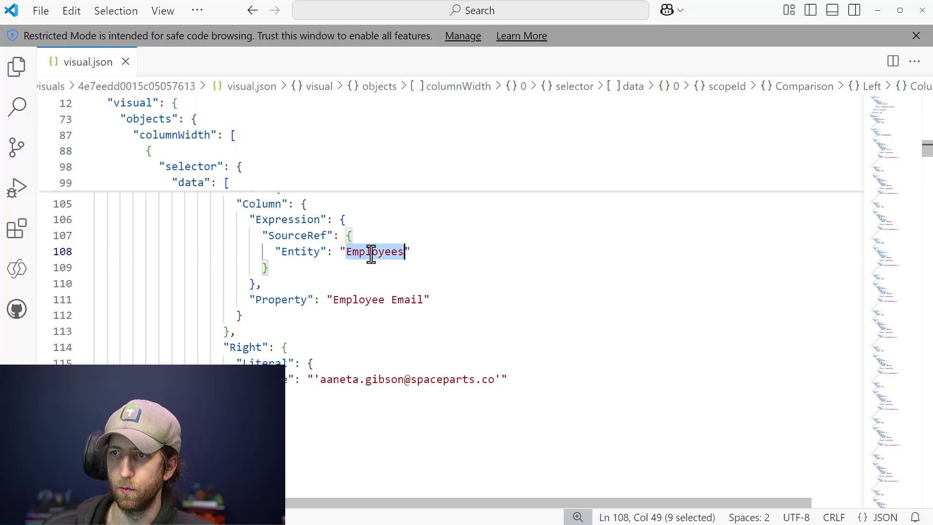
drag(332, 304, 424, 301)
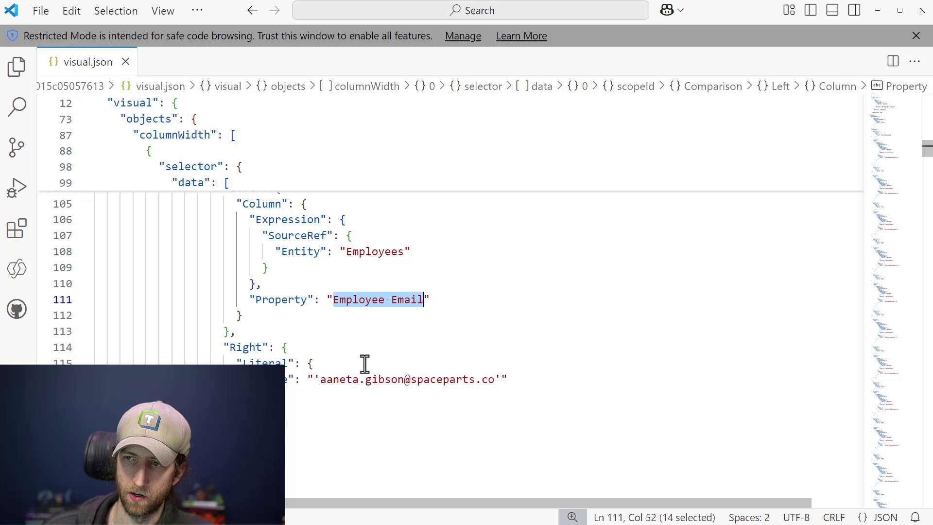
click(325, 380)
drag(324, 380, 496, 379)
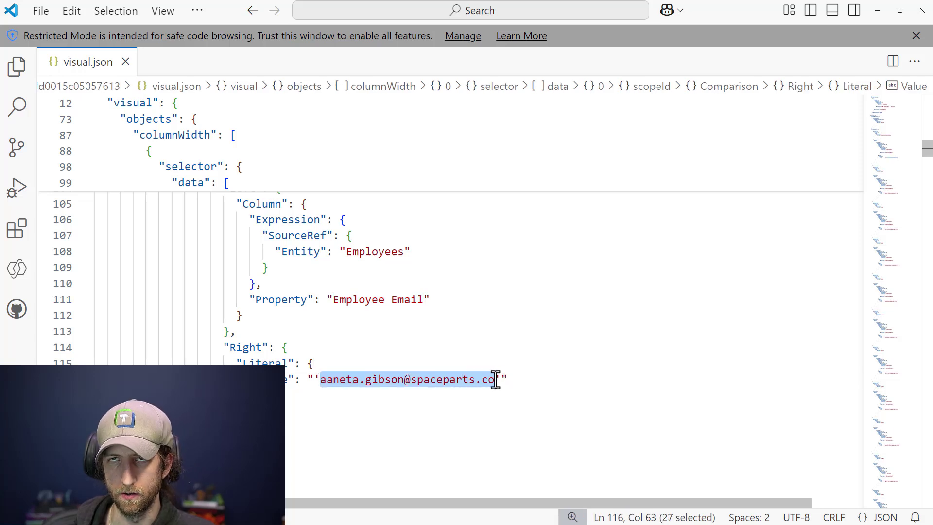
scroll(587, 310, down, 1)
scroll(587, 310, down, 1)
scroll(585, 305, up, 1)
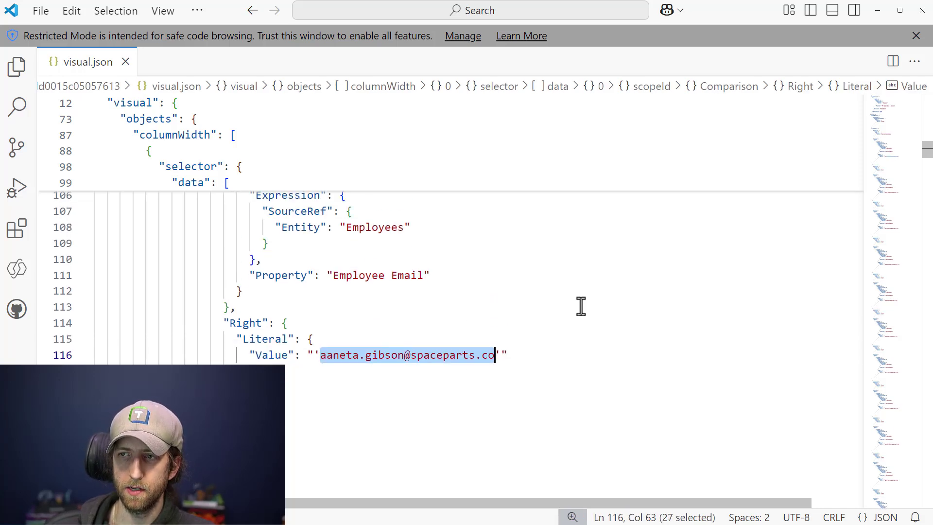
scroll(579, 307, down, 2)
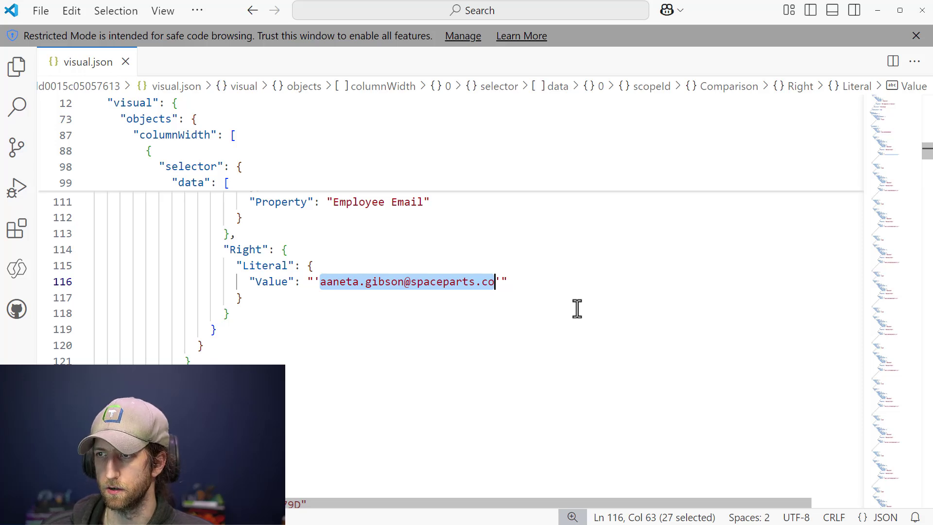
scroll(577, 309, down, 1)
scroll(577, 309, up, 2)
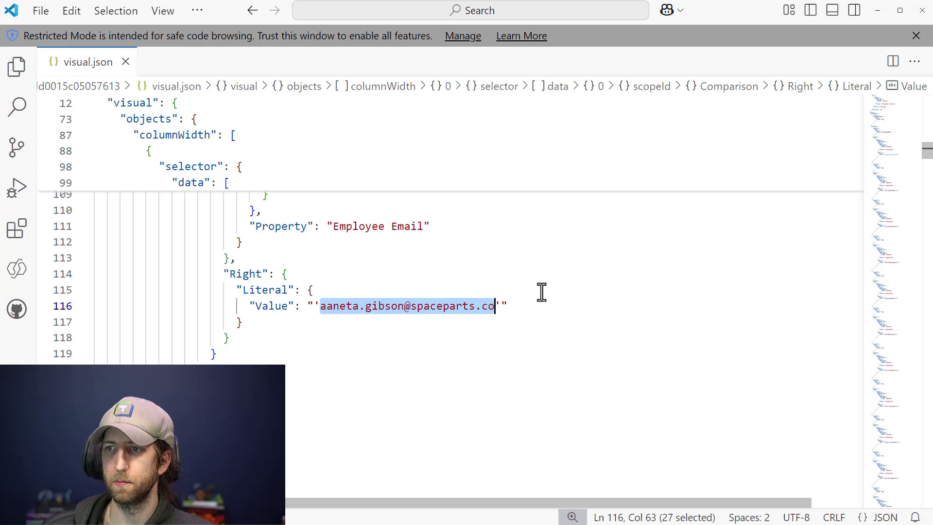
scroll(529, 294, up, 1)
scroll(384, 325, up, 2)
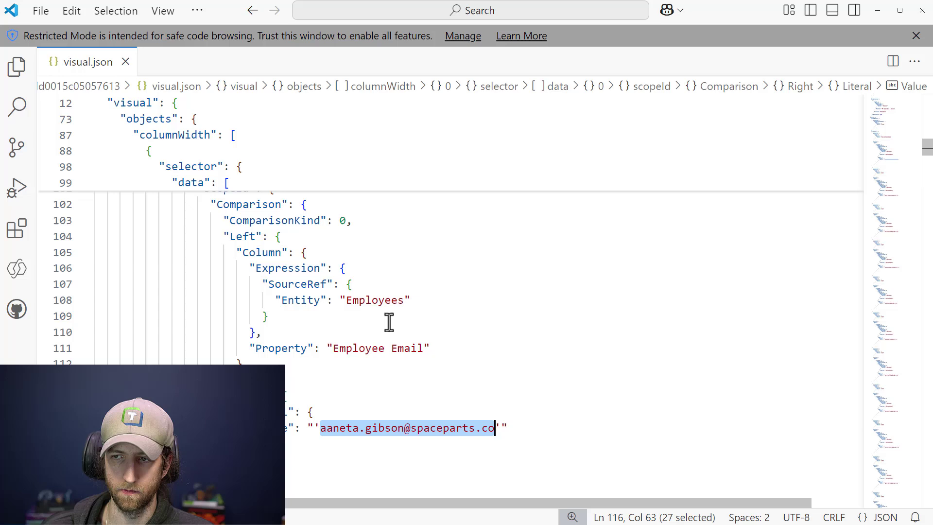
scroll(443, 355, down, 1)
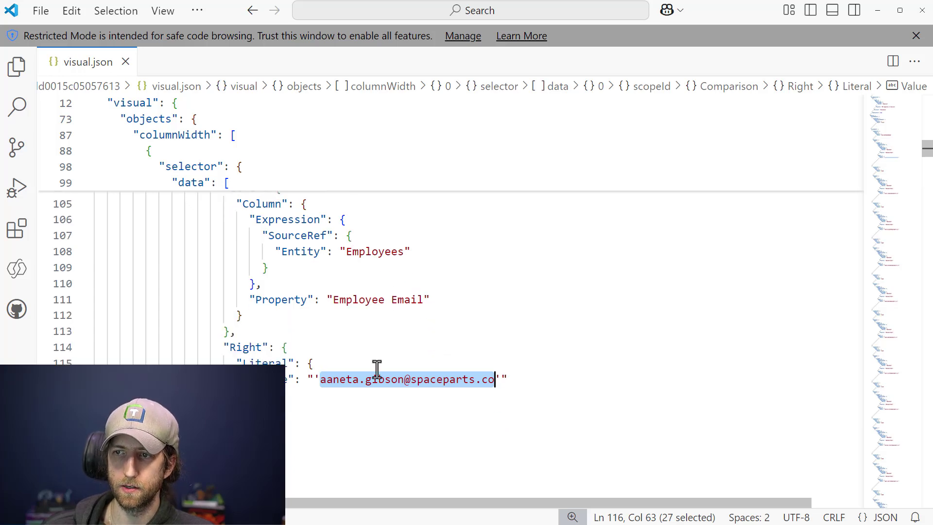
Highlight lines 107–116 of the Employees comparison block and scroll through the surrounding code.
drag(354, 443, 411, 235)
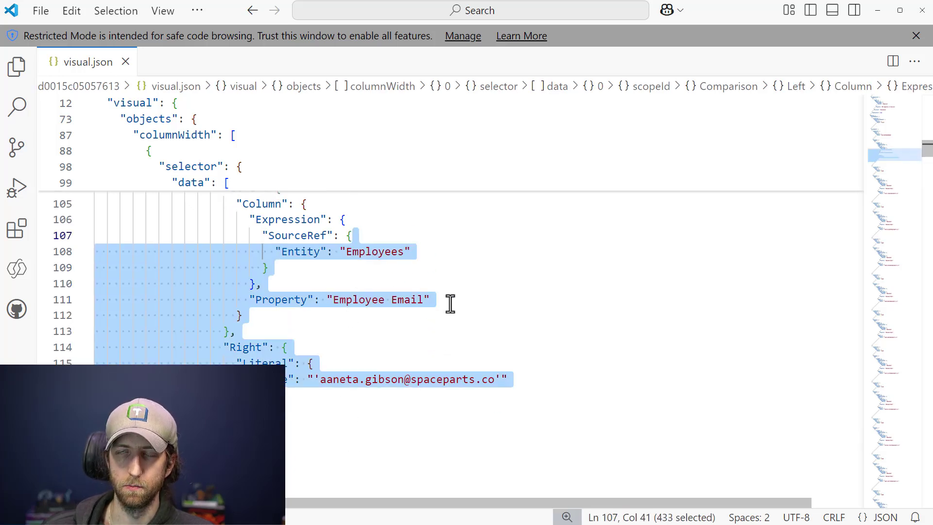
scroll(450, 304, up, 1)
scroll(450, 303, up, 1)
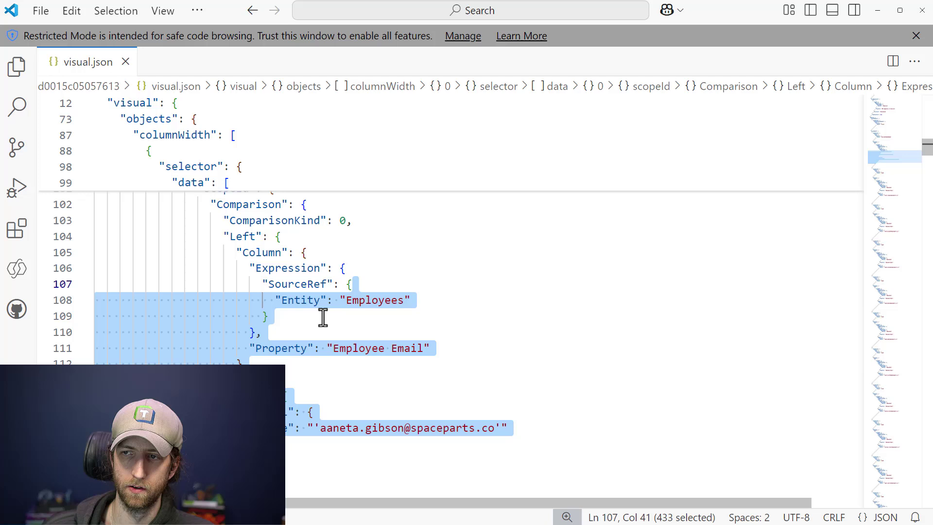
scroll(347, 310, down, 1)
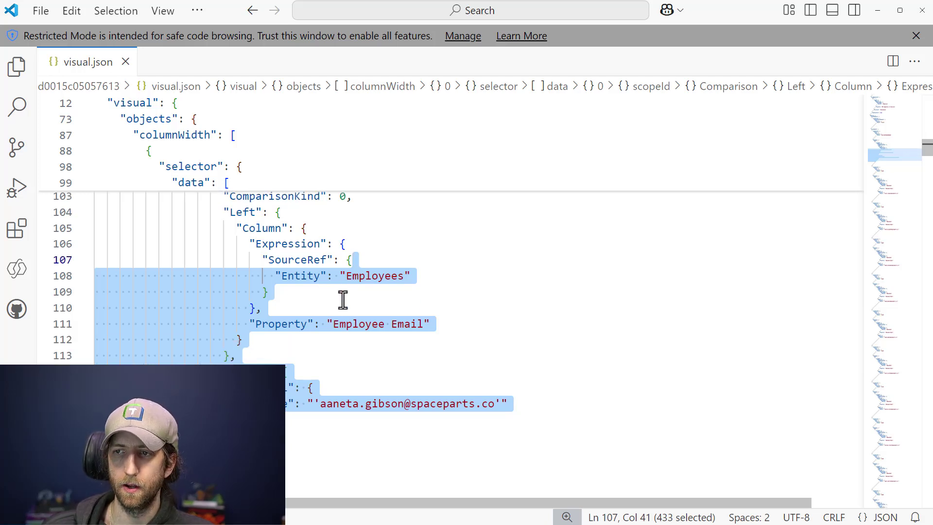
scroll(343, 298, down, 1)
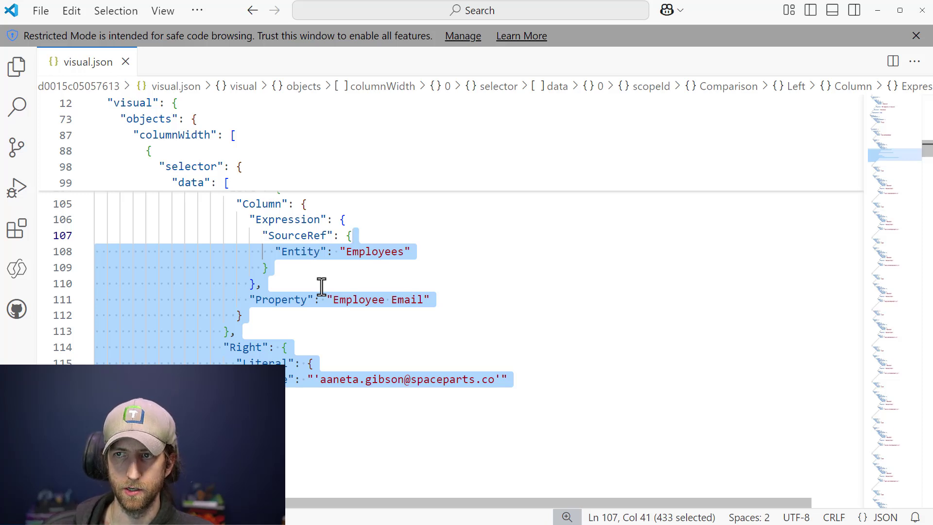
scroll(321, 287, up, 1)
scroll(321, 287, down, 1)
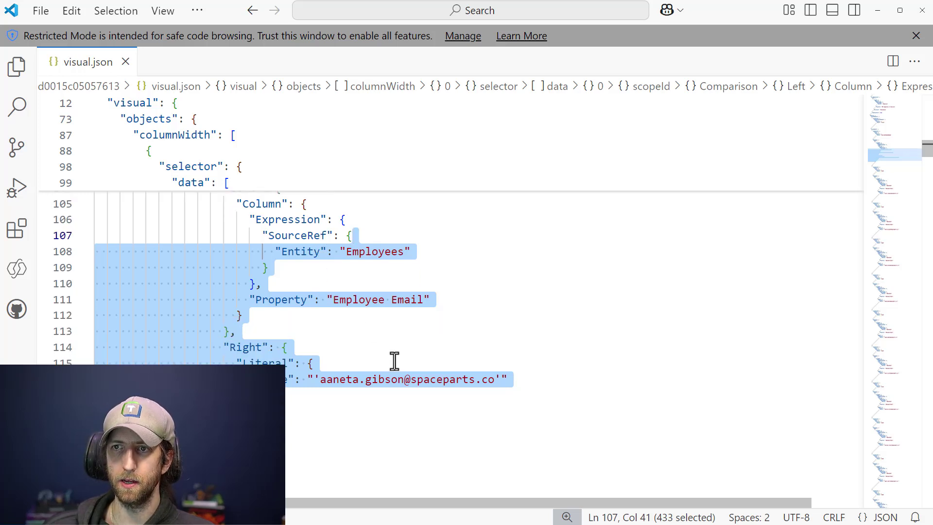
scroll(394, 360, up, 1)
scroll(394, 360, down, 1)
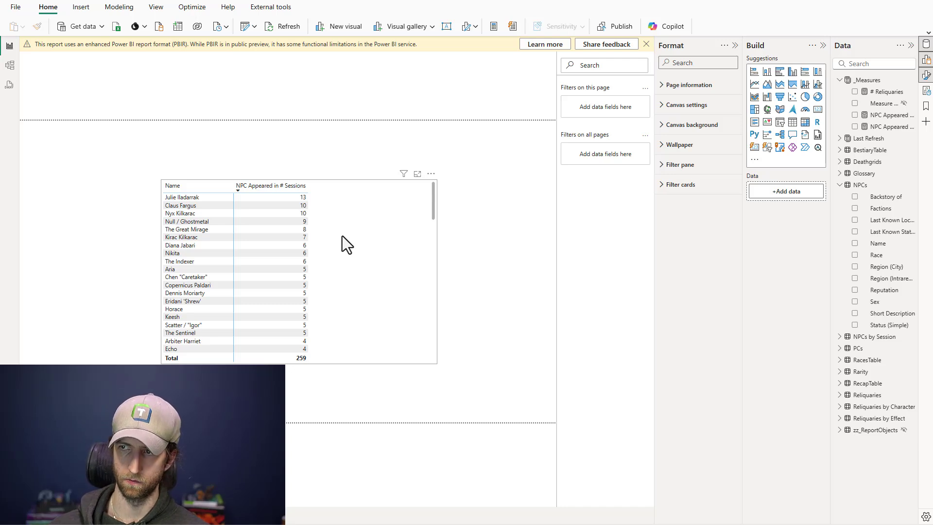
click(342, 235)
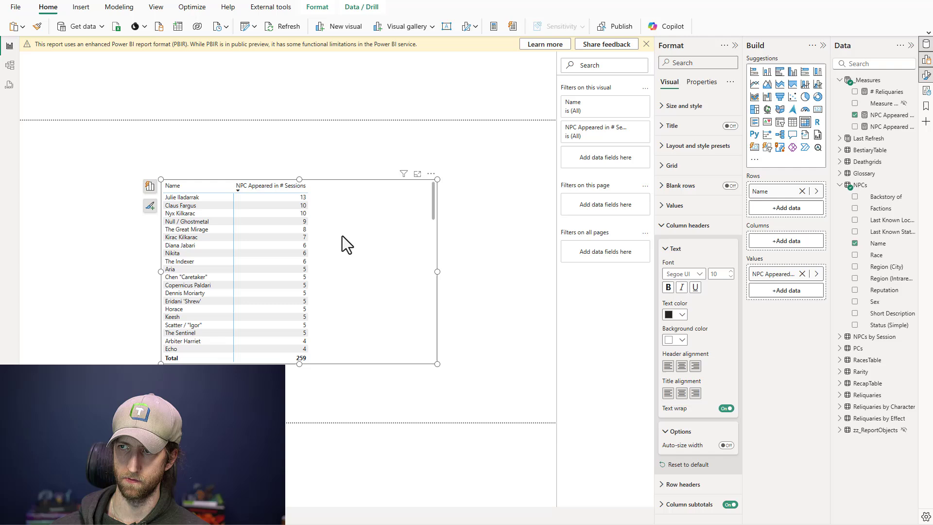
click(322, 171)
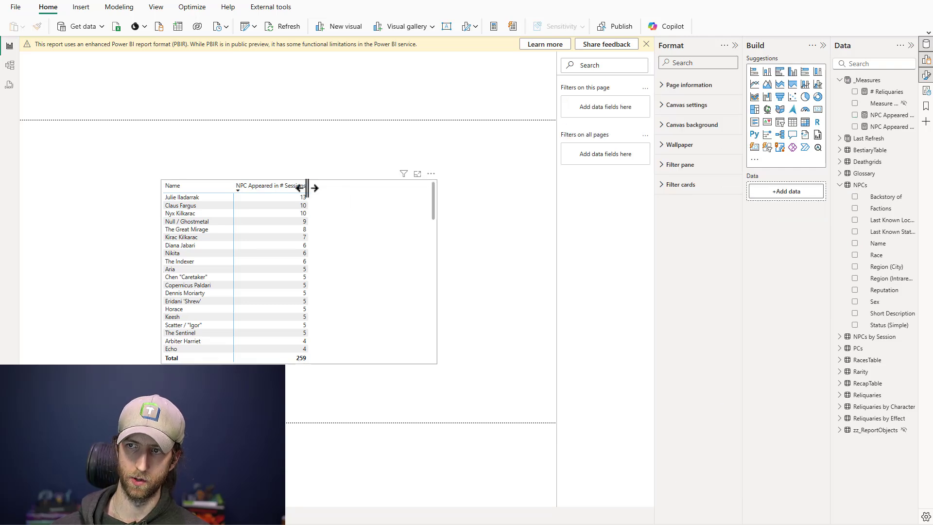